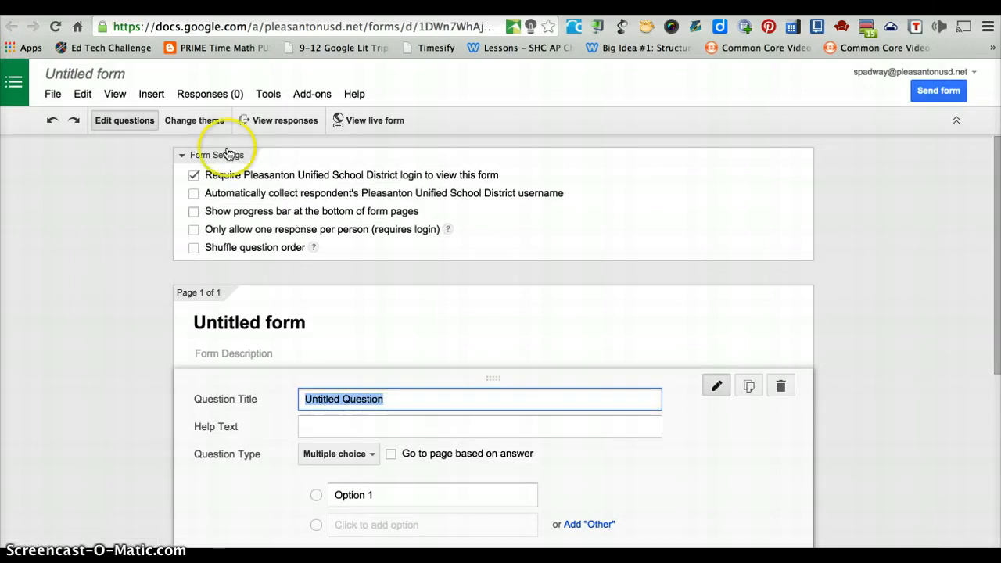
# - Retitle the untitled form as 'Demo Form' in the Rename form dialog
pyautogui.click(98, 76)
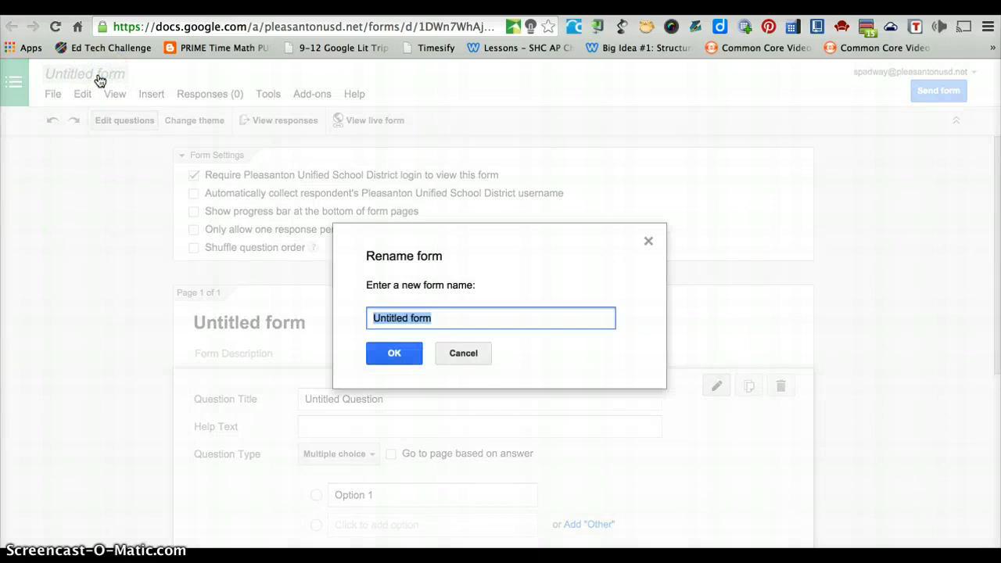
pyautogui.write('Demo F')
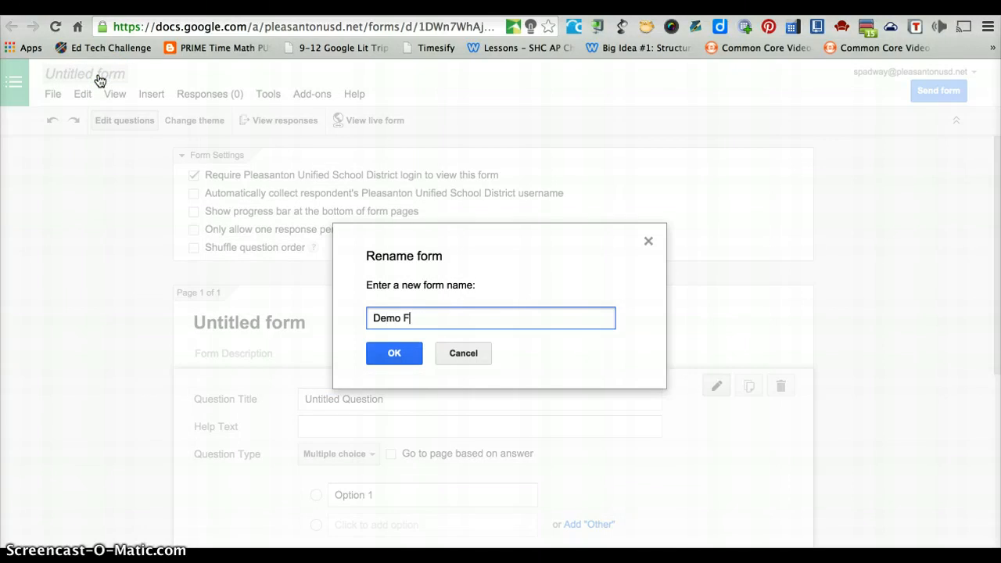
pyautogui.write('orm')
pyautogui.press('Return')
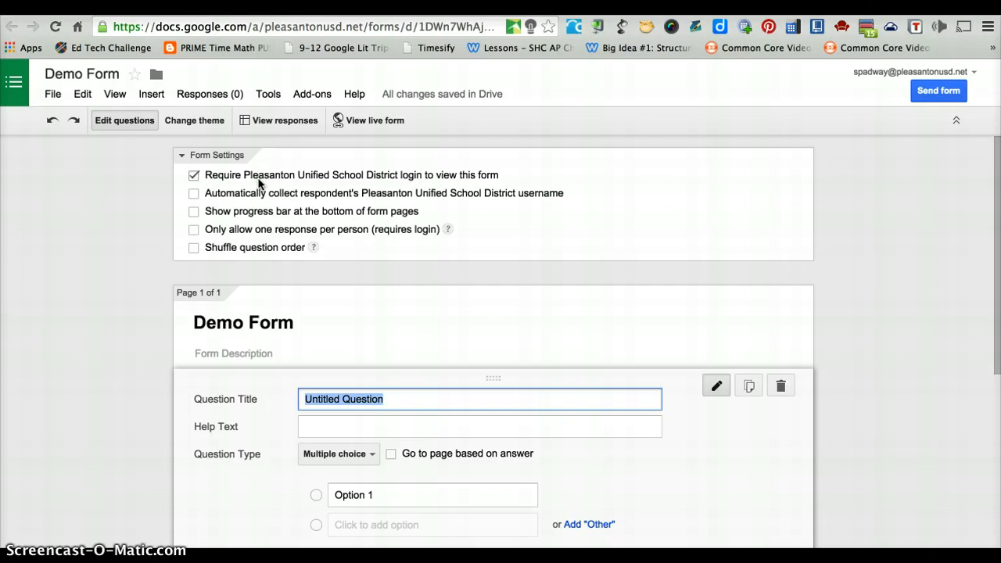
# - Turn on the setting that records each respondent's Pleasanton Unified School District username automatically
pyautogui.click(195, 195)
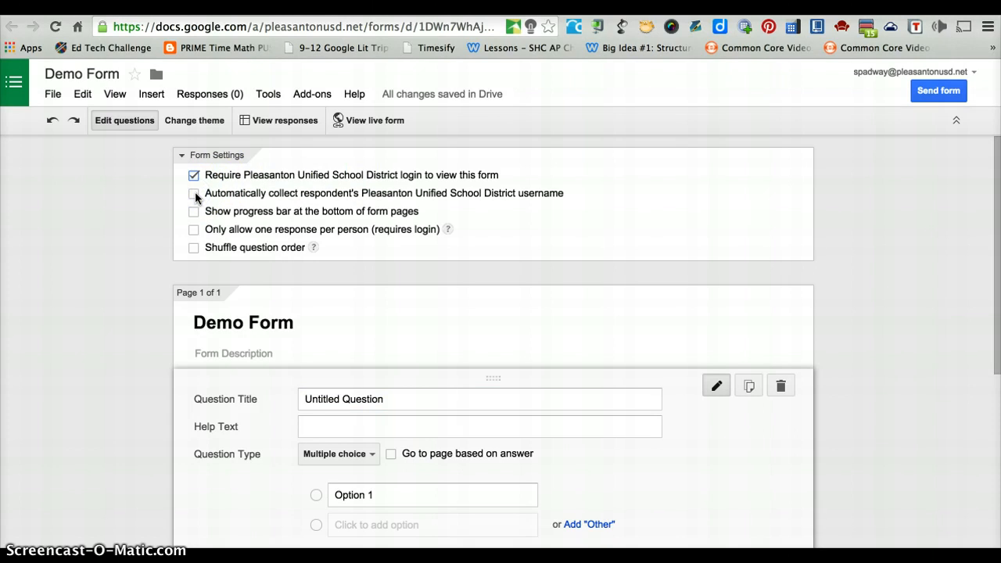
pyautogui.click(195, 194)
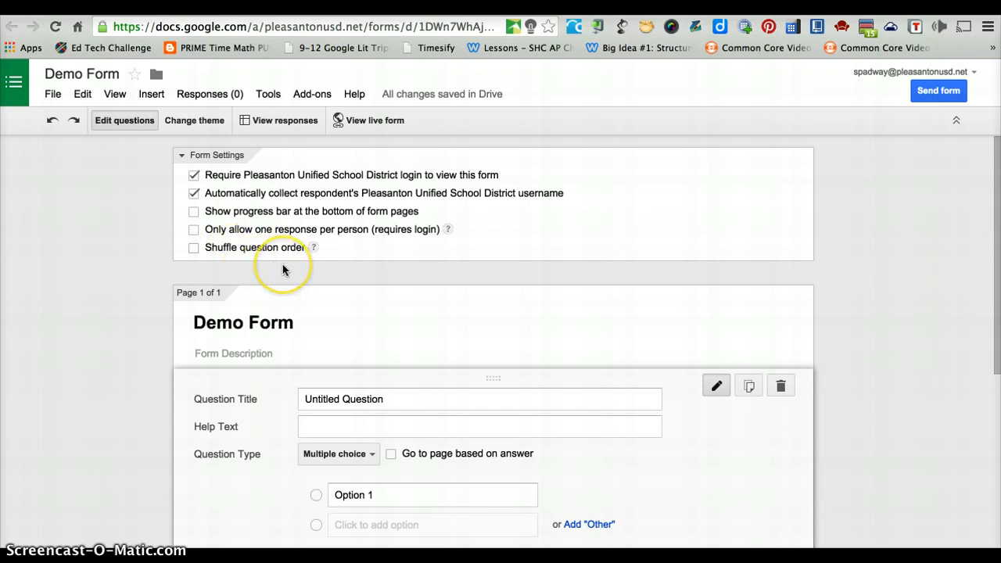
pyautogui.scroll(-1, 283, 270)
pyautogui.scroll(-3, 299, 313)
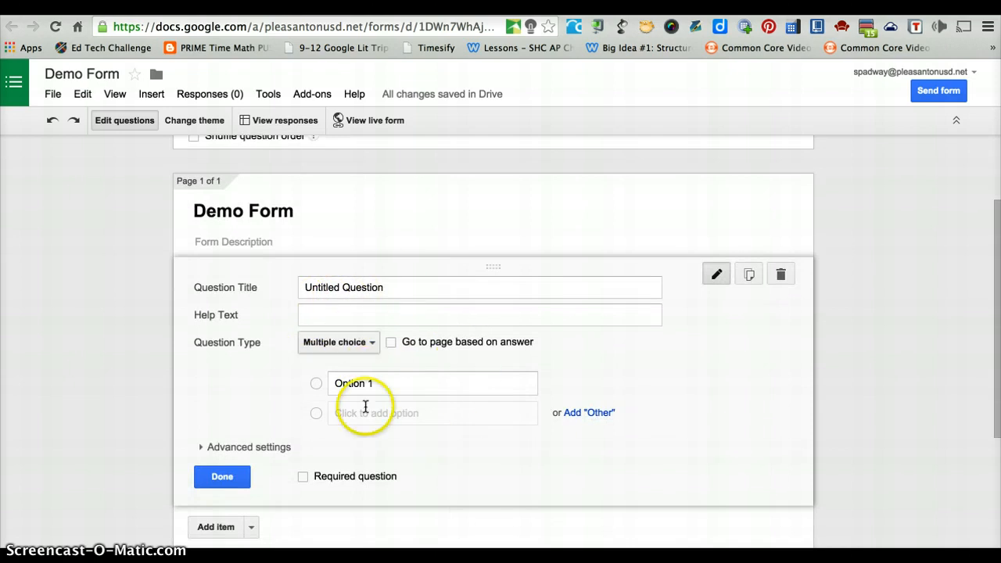
# - Make the first question a required short-text question titled 'First Name'
pyautogui.click(397, 381)
pyautogui.press('BackSpace')
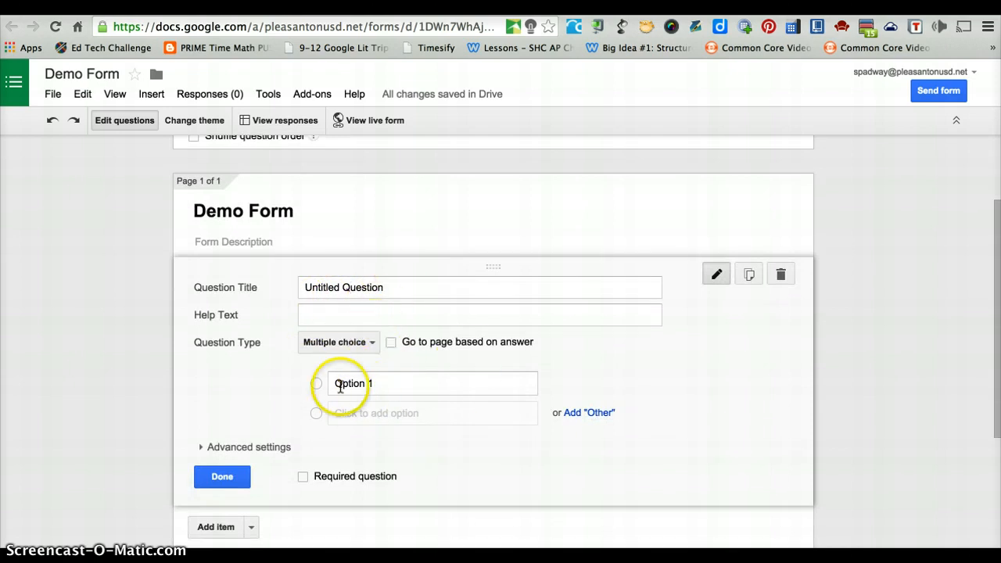
pyautogui.click(357, 344)
pyautogui.click(337, 303)
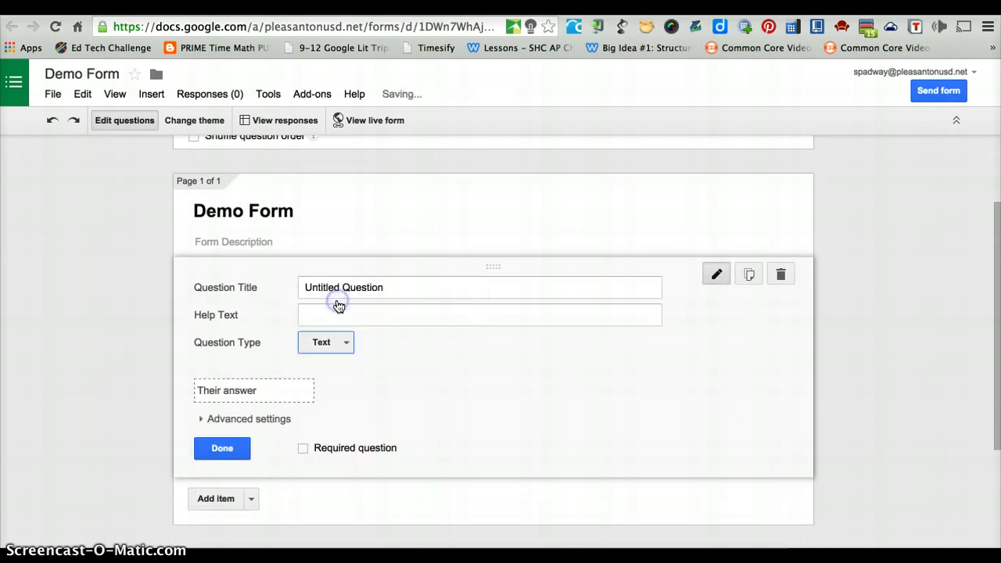
pyautogui.click(344, 289)
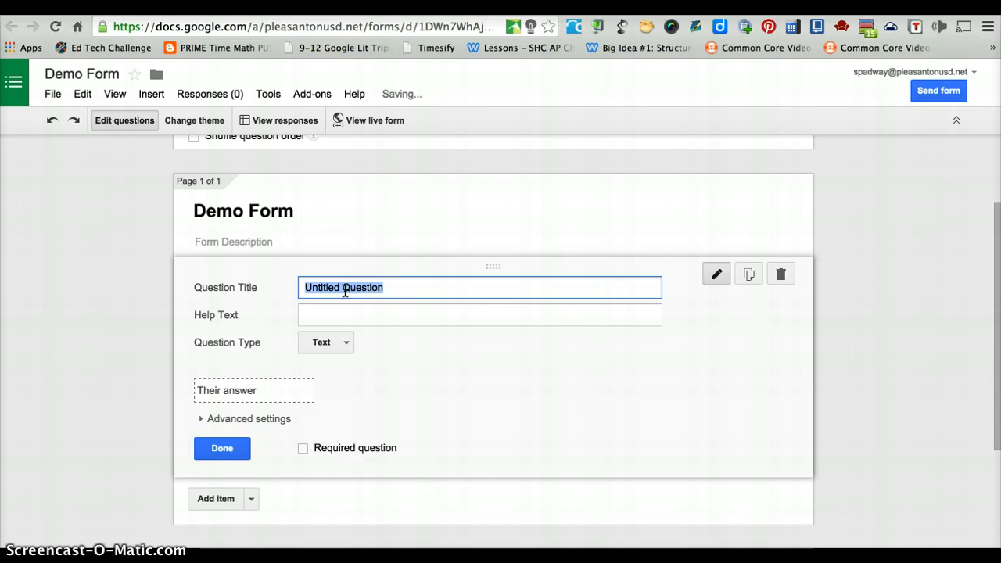
pyautogui.write('First Name')
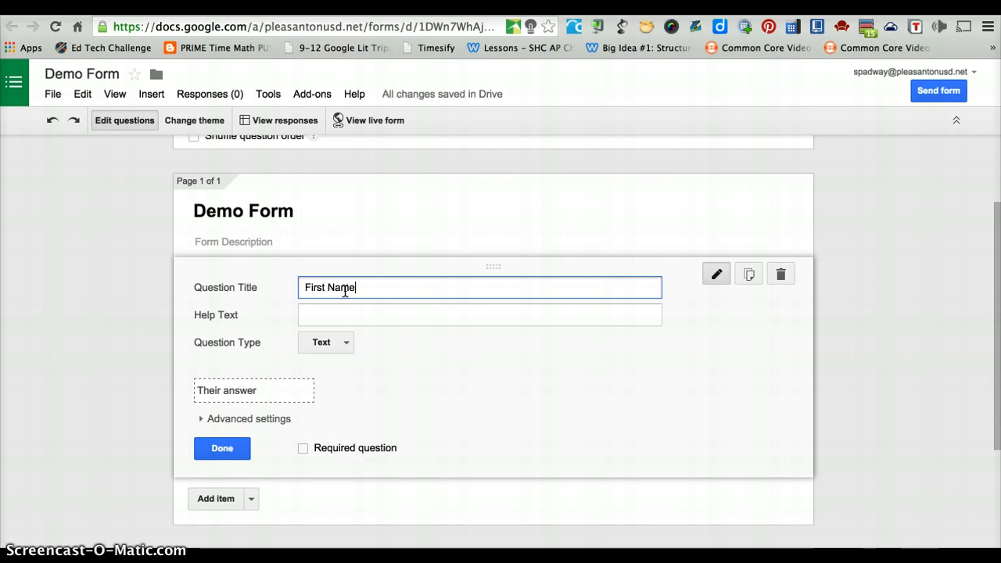
pyautogui.click(309, 448)
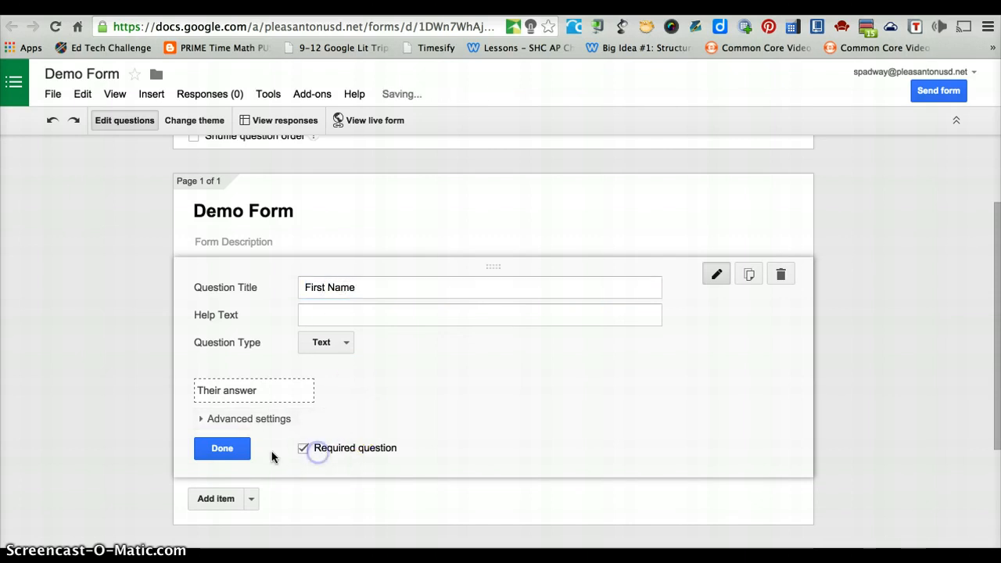
pyautogui.click(226, 450)
# - Add a required 'Last Name' text question below First Name
pyautogui.click(250, 347)
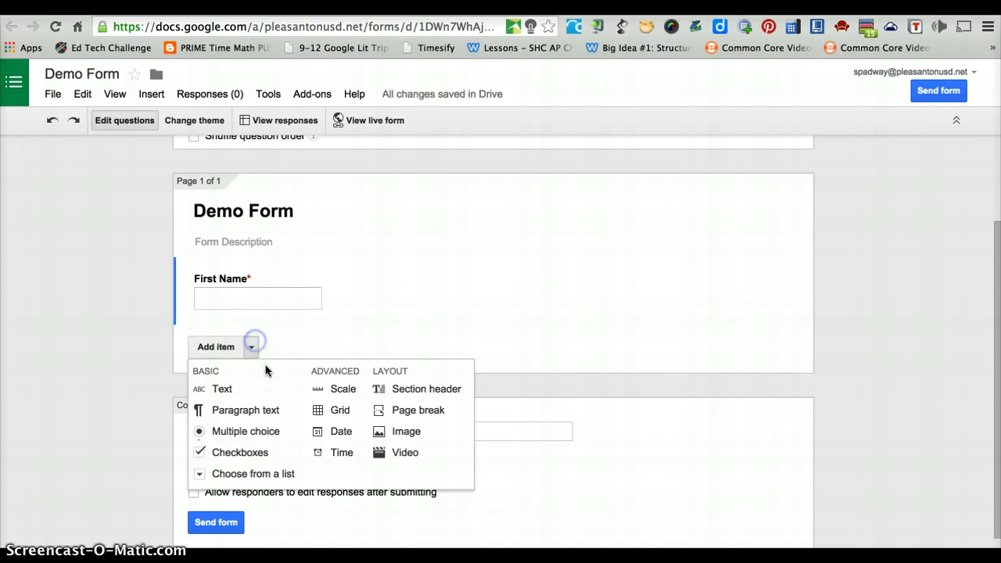
pyautogui.click(270, 397)
pyautogui.write('Last')
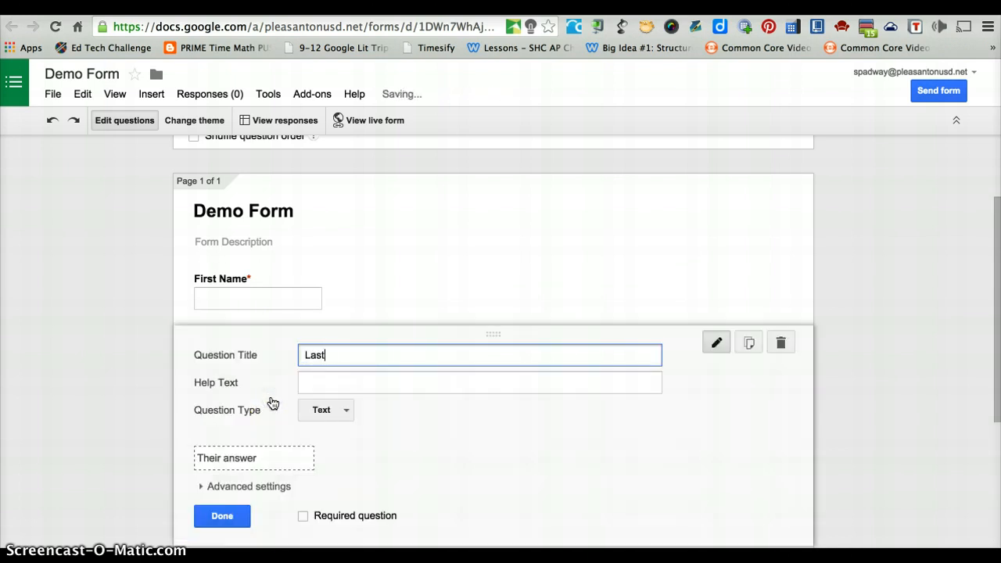
pyautogui.write(' Name')
pyautogui.click(303, 516)
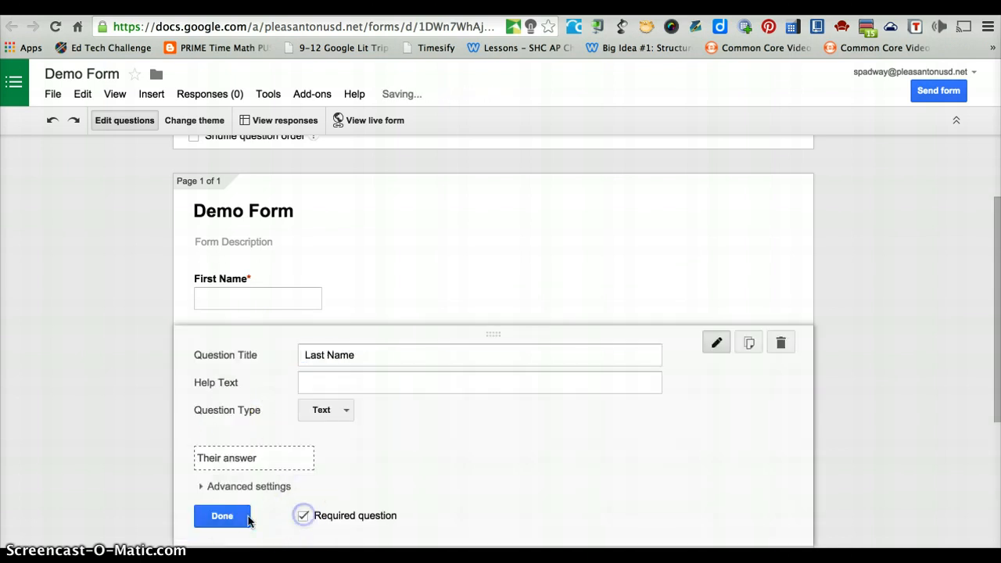
pyautogui.click(234, 518)
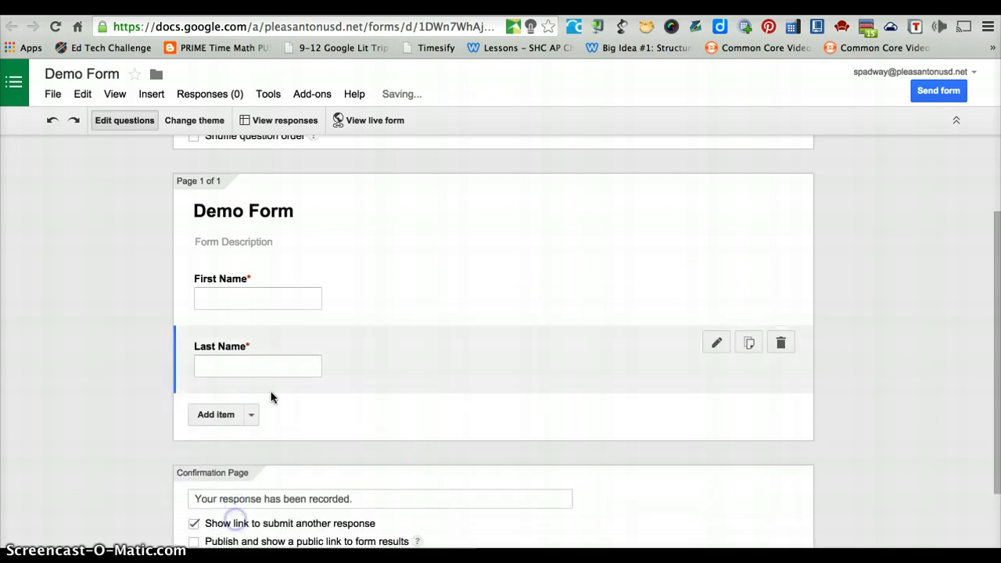
pyautogui.click(235, 419)
# - Title the new question 'Period', make it a checkbox list, and enter option 1
pyautogui.write('Per')
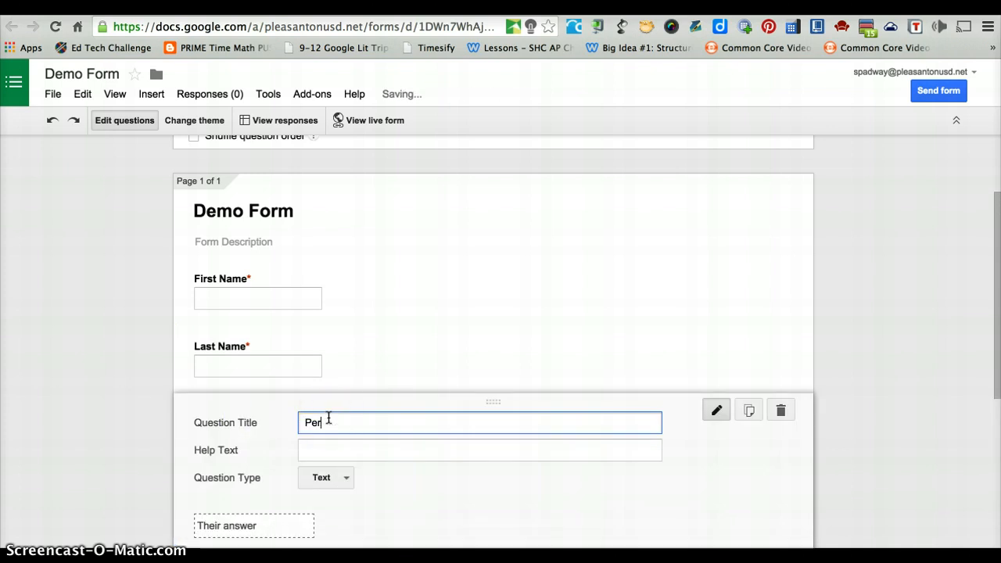
pyautogui.write('iod')
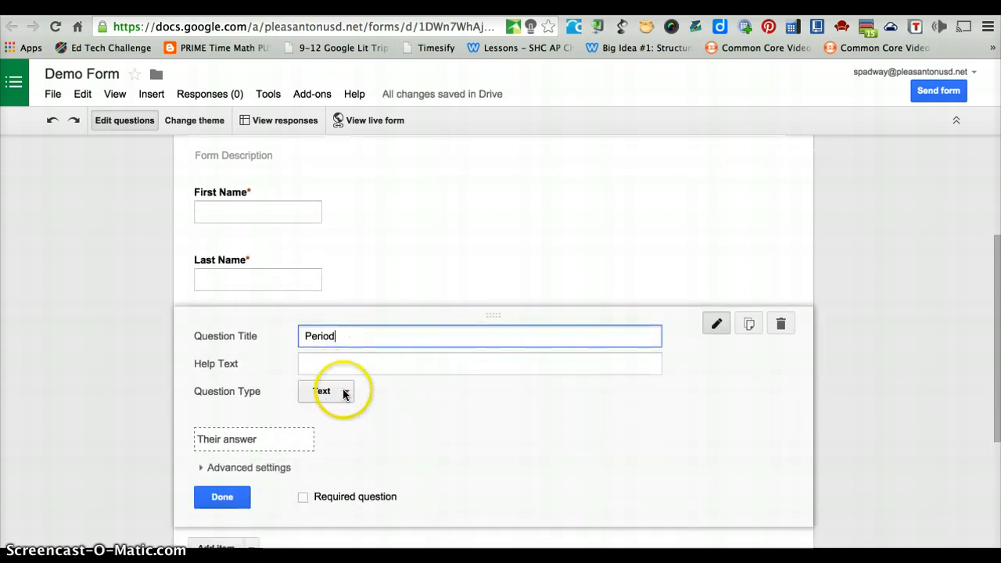
pyautogui.click(344, 391)
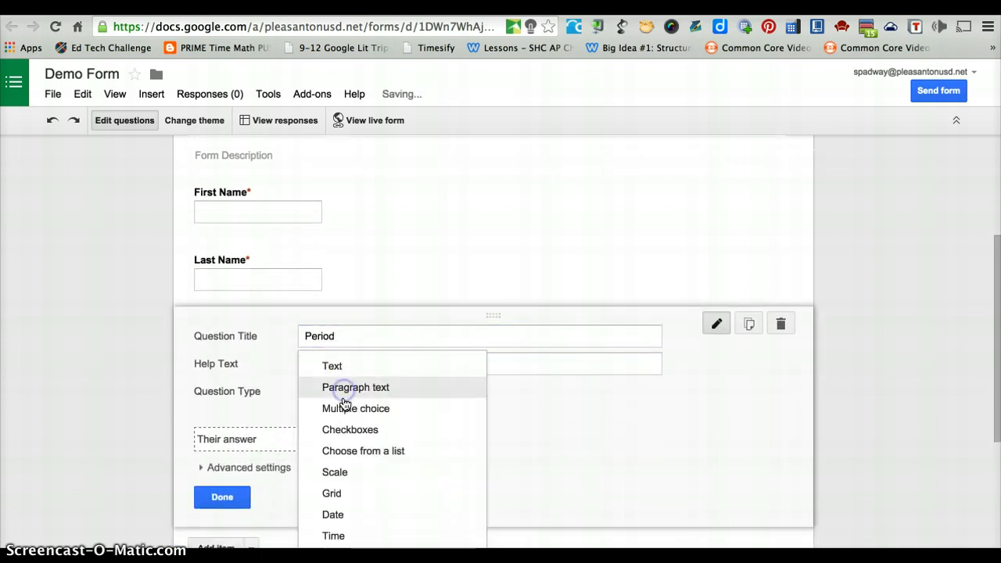
pyautogui.click(348, 435)
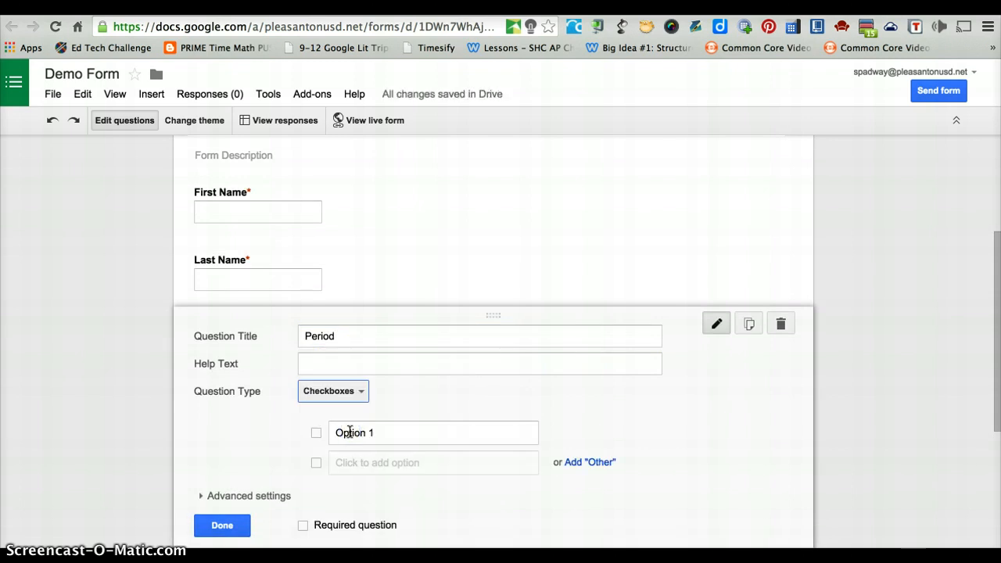
pyautogui.click(350, 431)
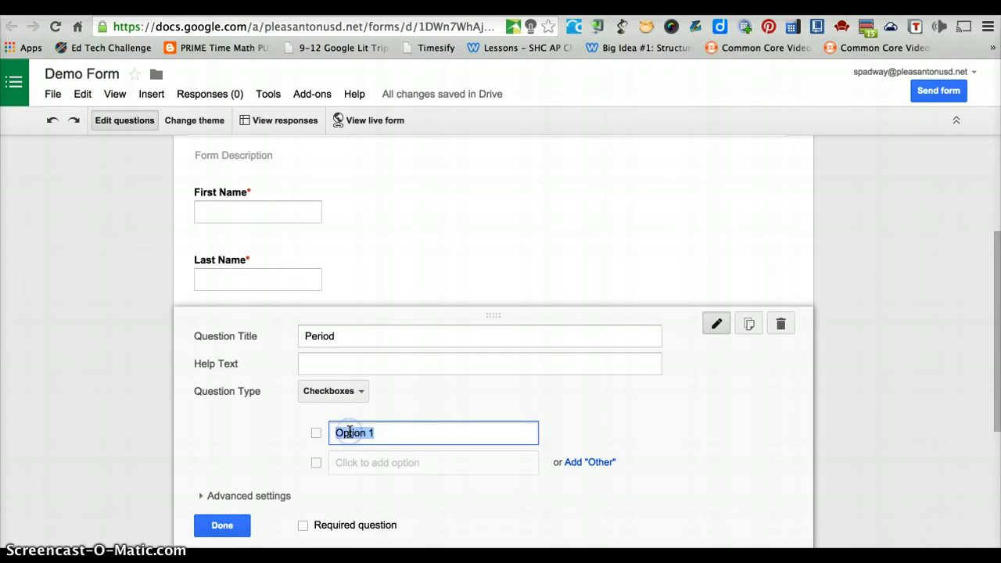
pyautogui.write('1')
pyautogui.press('Return')
# - Add Period options 2 through 6 and mark the question required
pyautogui.write('2')
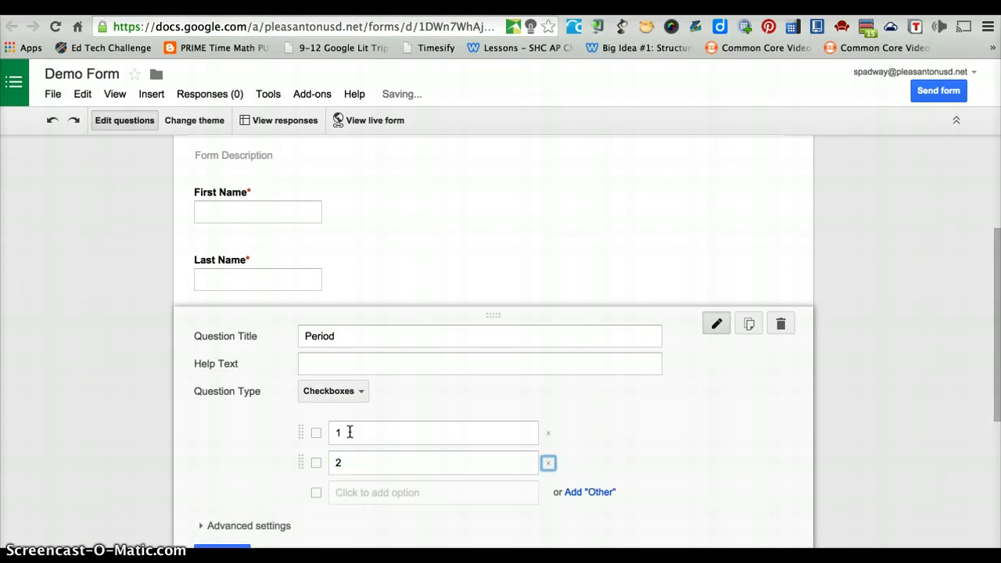
pyautogui.press('Return')
pyautogui.write('3')
pyautogui.press('Return')
pyautogui.write('4')
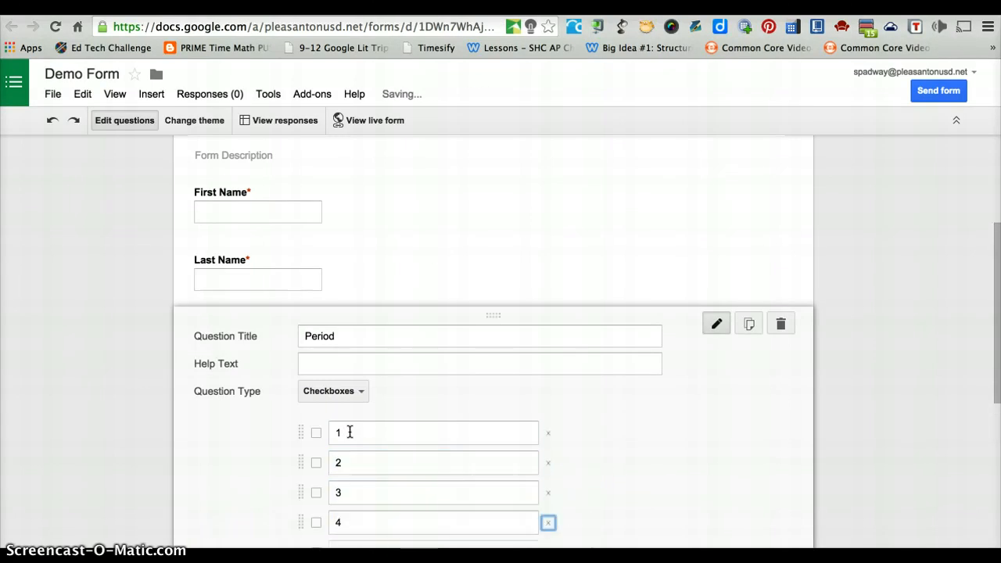
pyautogui.press('Return')
pyautogui.press('Return')
pyautogui.press('Tab')
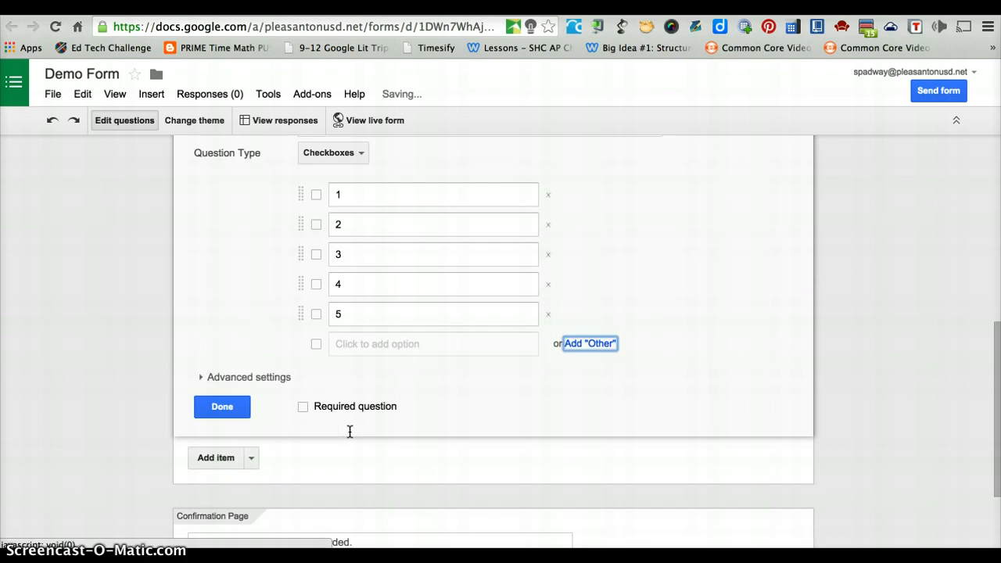
pyautogui.click(380, 345)
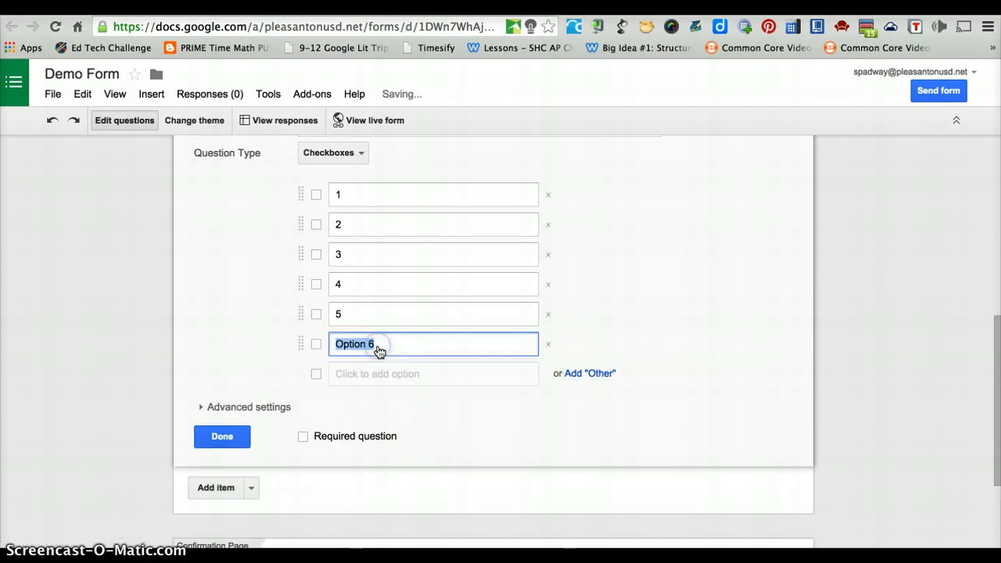
pyautogui.write('6')
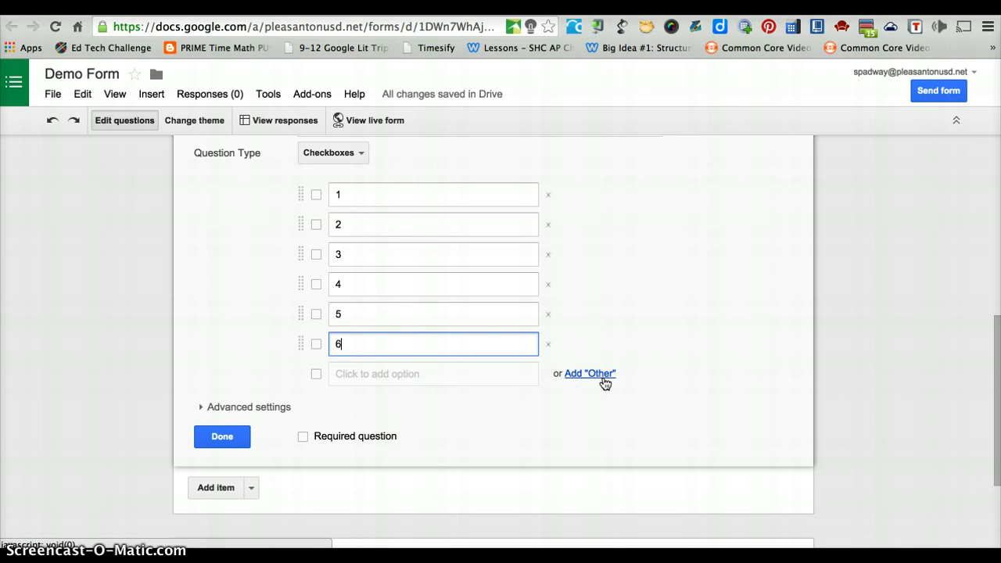
pyautogui.click(304, 437)
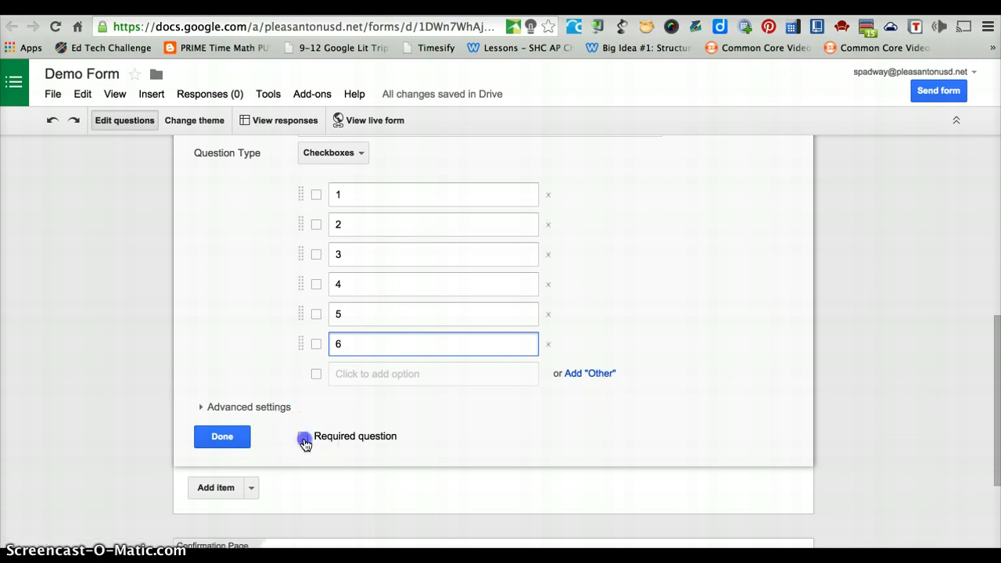
pyautogui.click(223, 435)
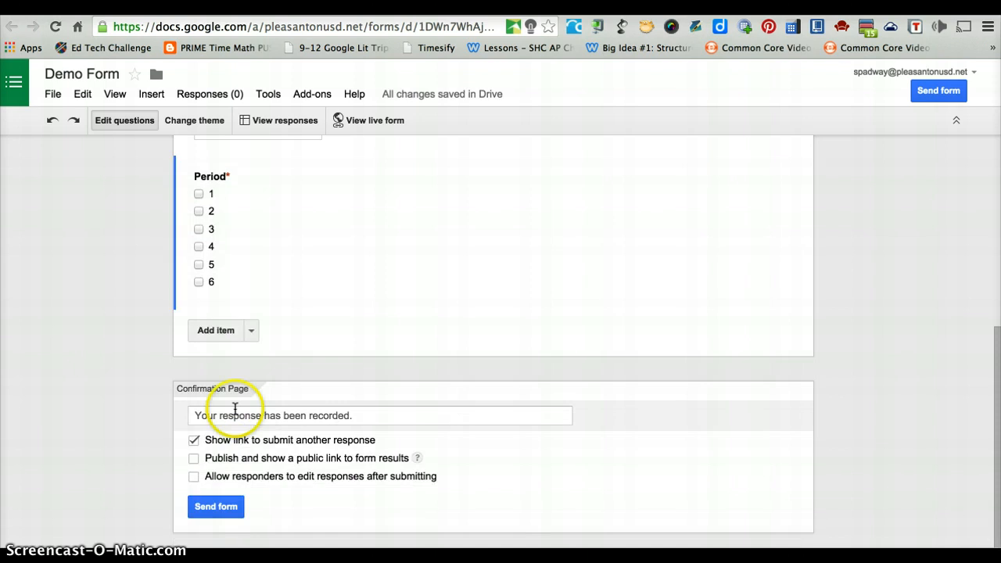
# - Add a 'Project Title' question, switched from paragraph to short text, and make it required
pyautogui.click(251, 331)
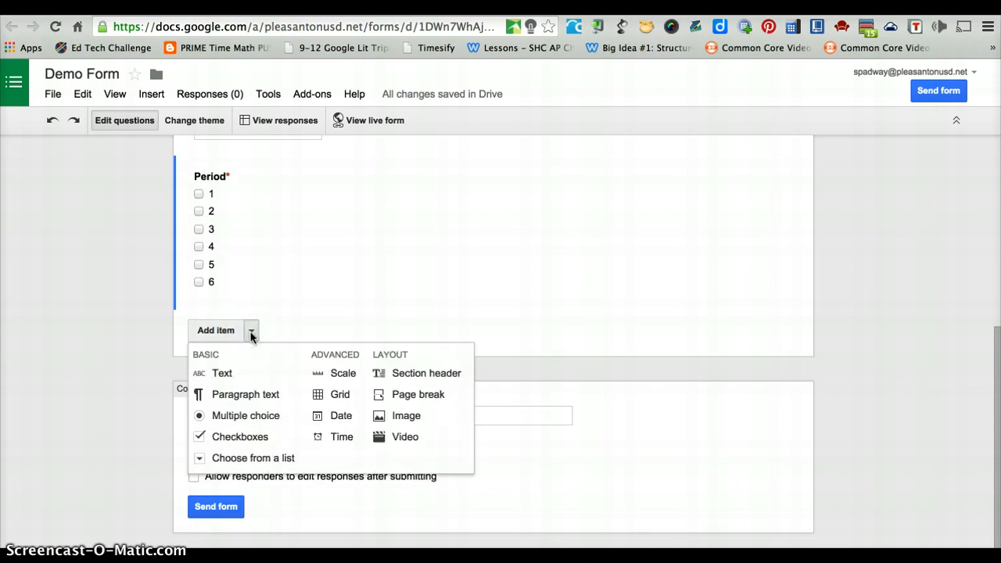
pyautogui.click(257, 397)
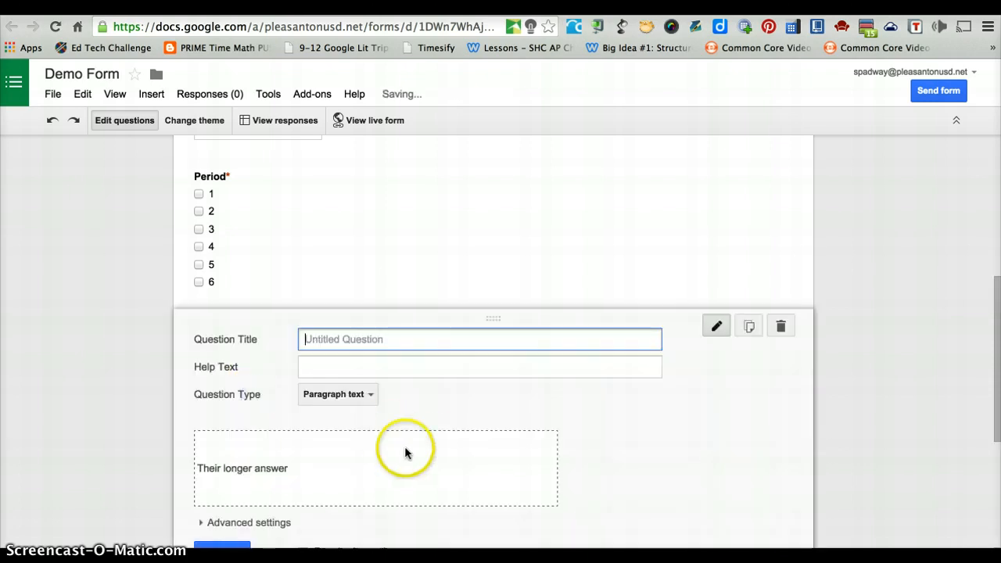
pyautogui.click(372, 397)
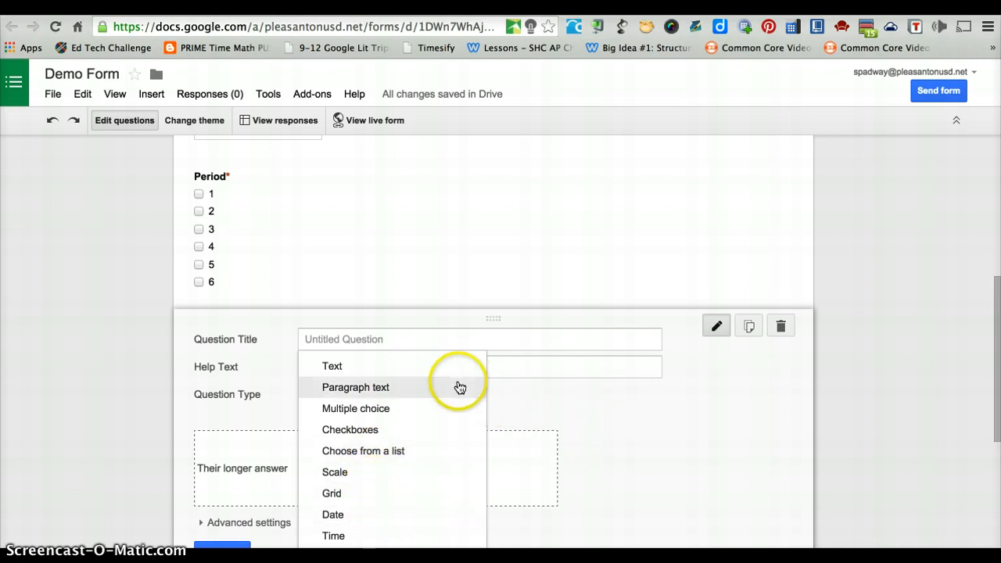
pyautogui.click(430, 365)
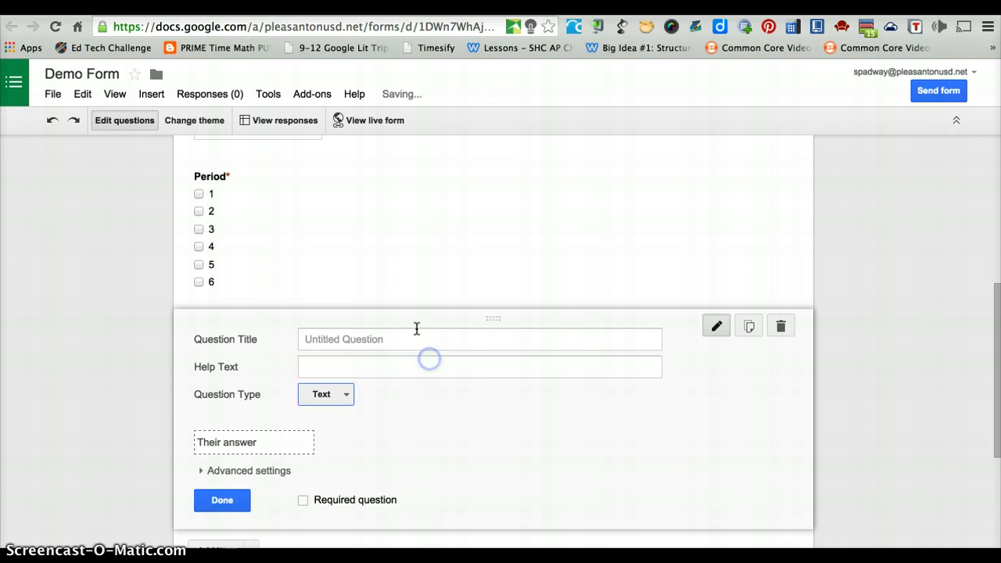
pyautogui.click(417, 330)
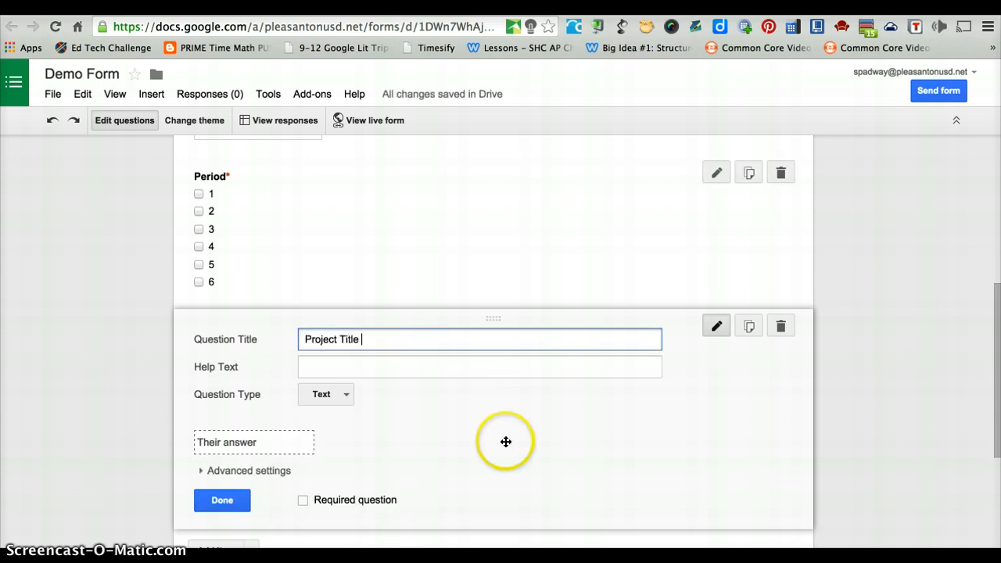
pyautogui.click(302, 500)
pyautogui.click(223, 499)
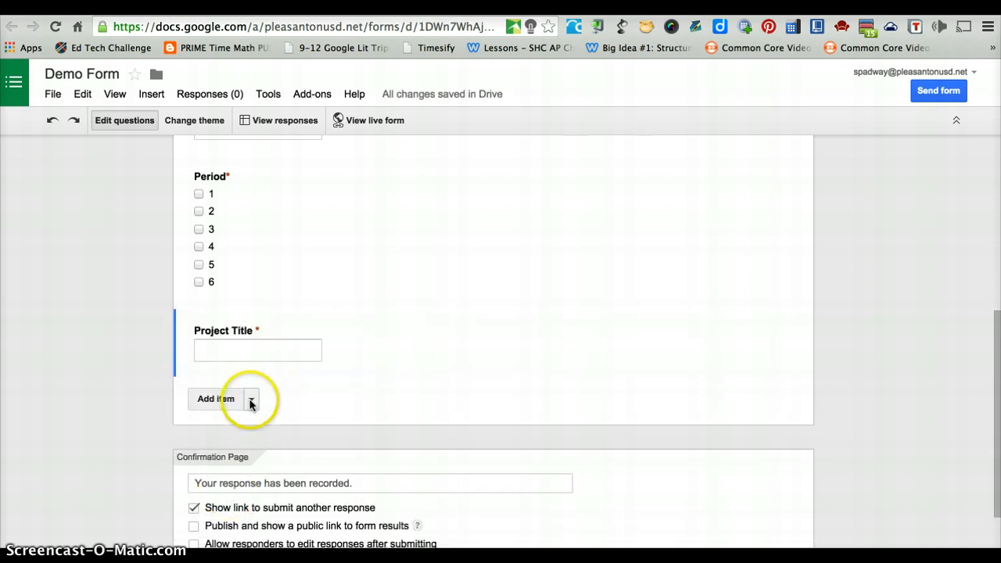
# - Add a required short-text question titled 'Project URL Link'
pyautogui.click(251, 399)
pyautogui.click(257, 442)
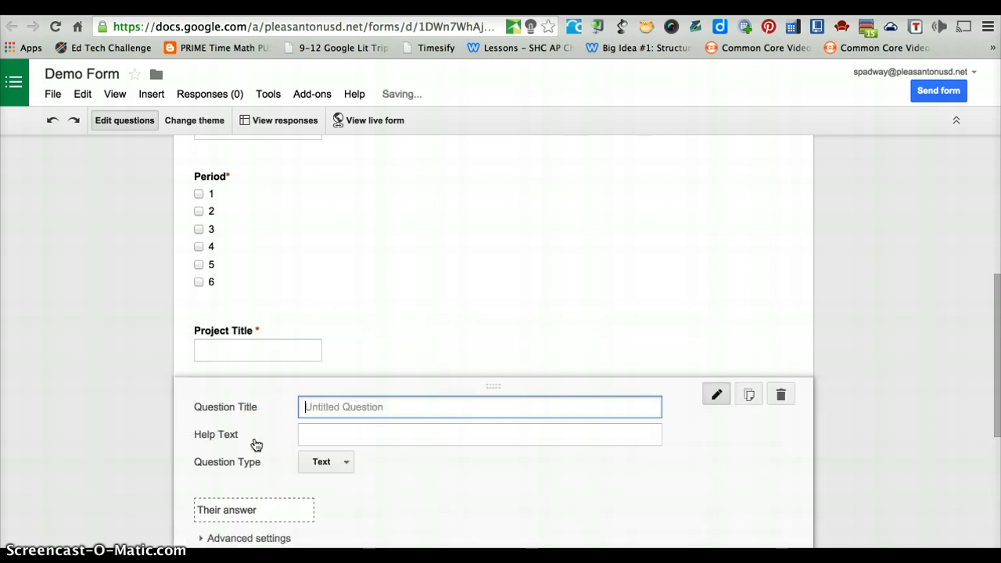
pyautogui.write('Project URL Link')
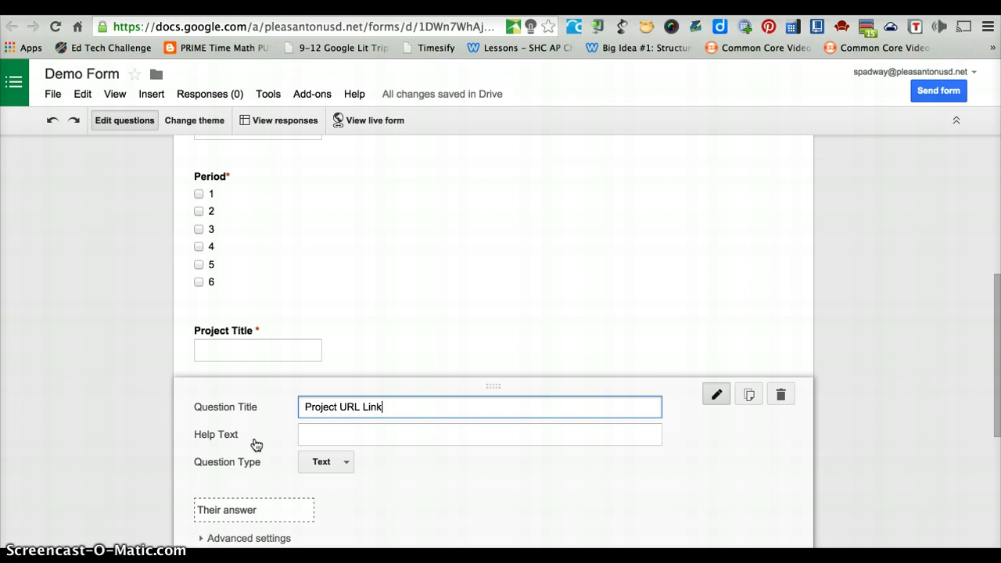
pyautogui.click(263, 441)
pyautogui.scroll(-1, 262, 443)
pyautogui.click(302, 495)
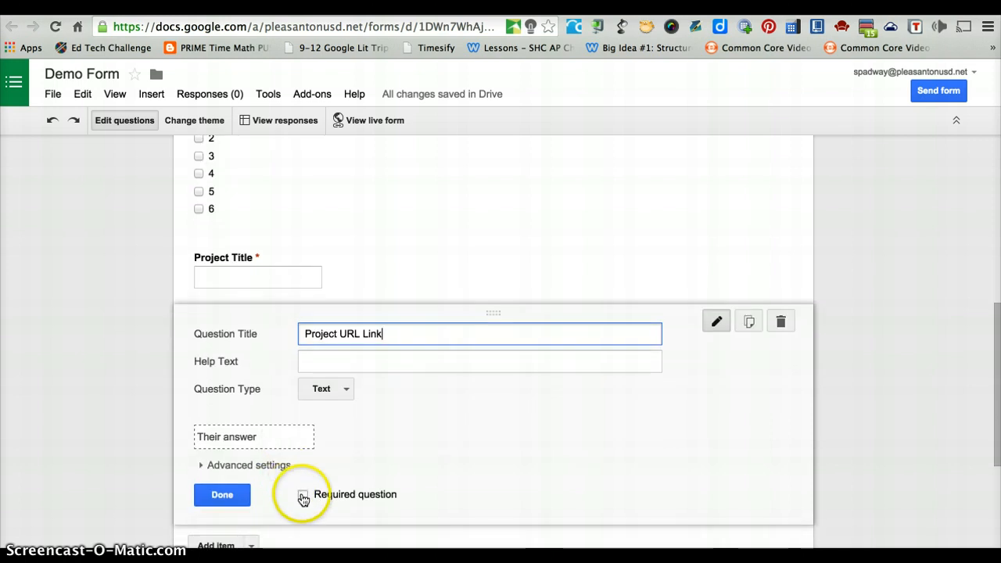
pyautogui.click(231, 498)
# - Insert a video item into the form from the Add item list
pyautogui.scroll(-1, 219, 491)
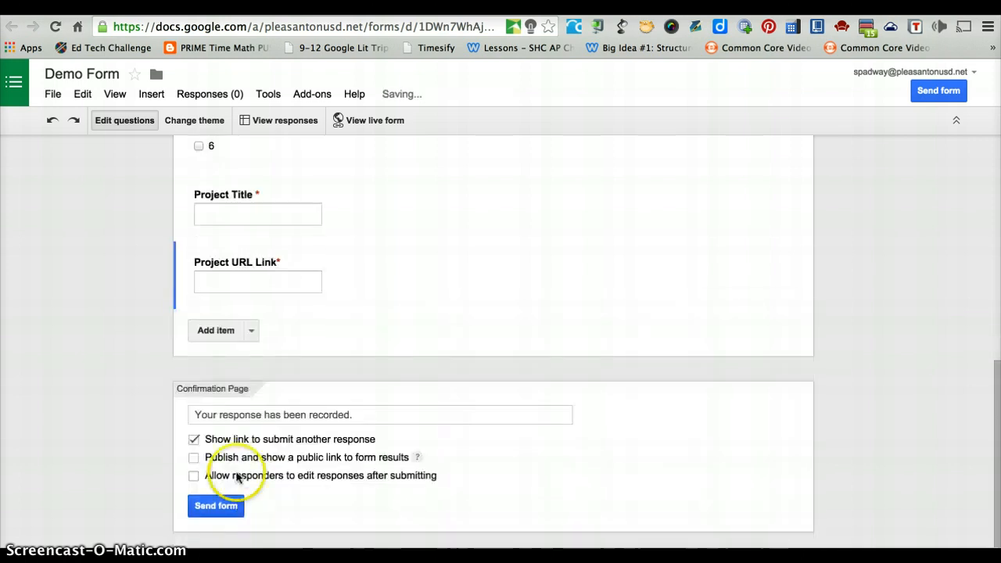
pyautogui.click(251, 331)
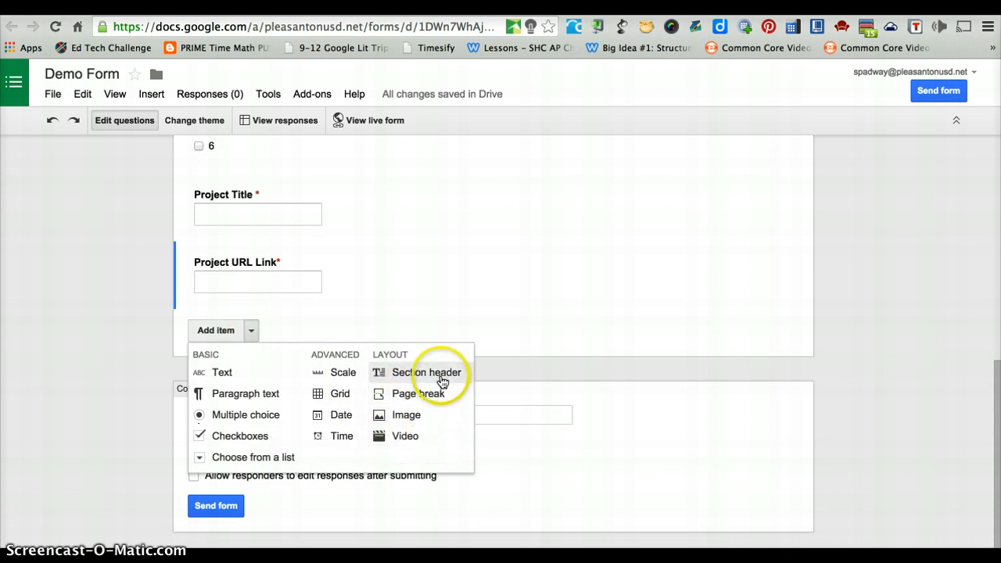
pyautogui.click(425, 435)
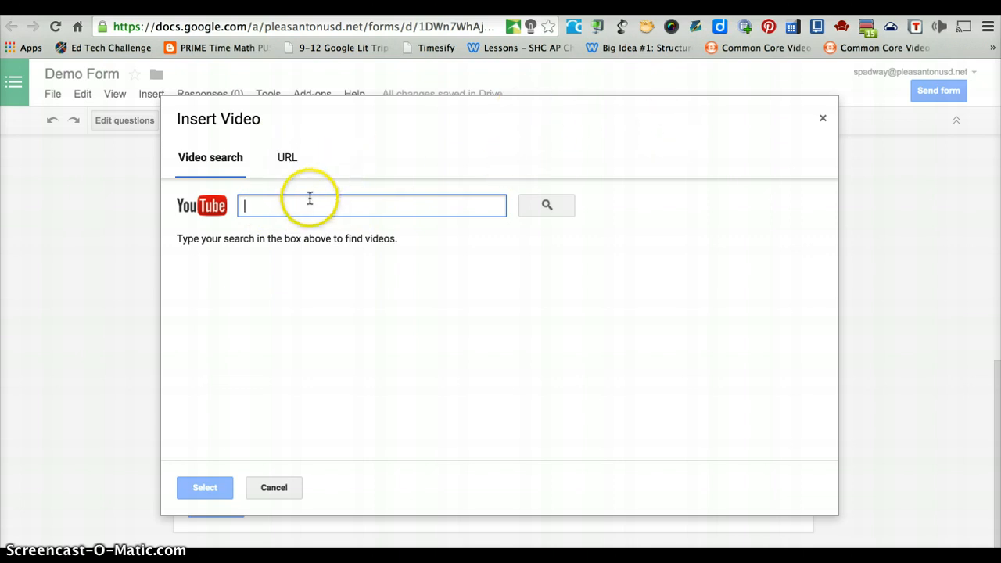
pyautogui.write('Google Forms')
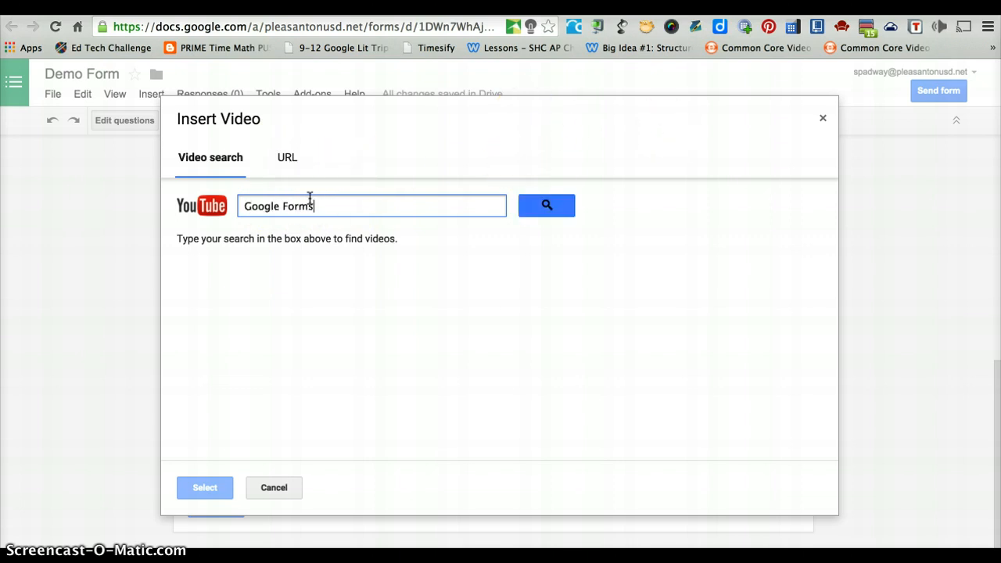
pyautogui.press('Return')
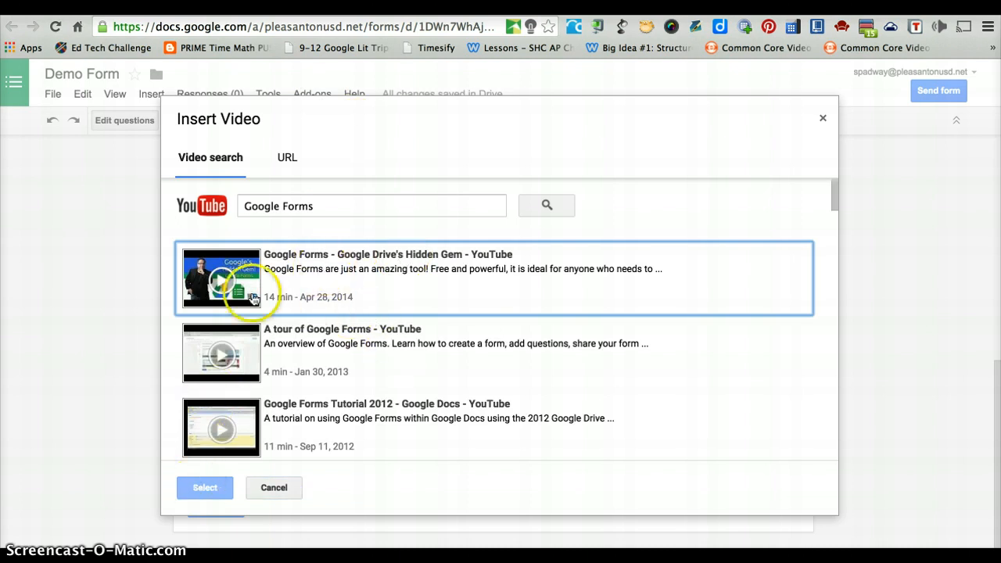
pyautogui.click(278, 268)
pyautogui.click(205, 487)
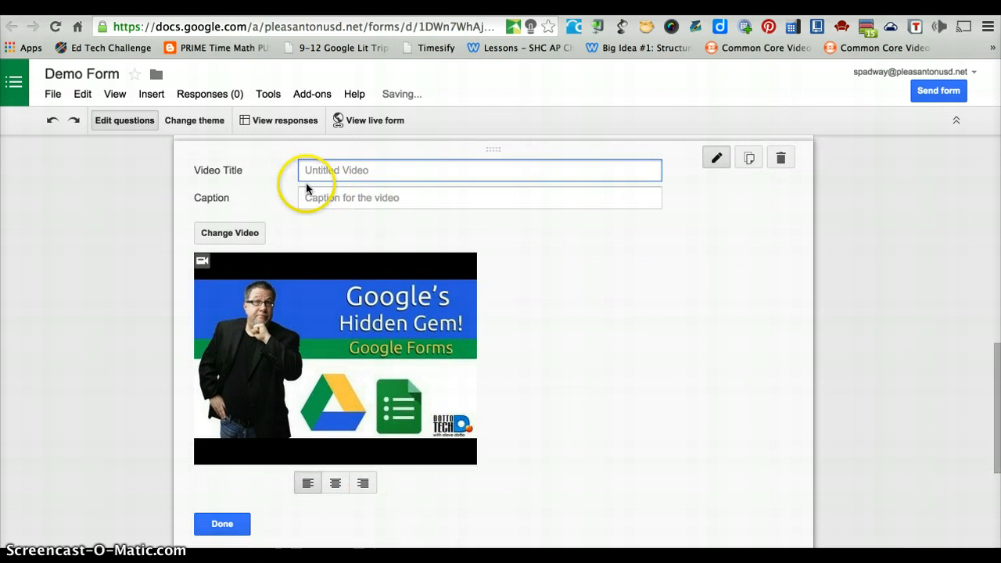
pyautogui.scroll(-3, 442, 488)
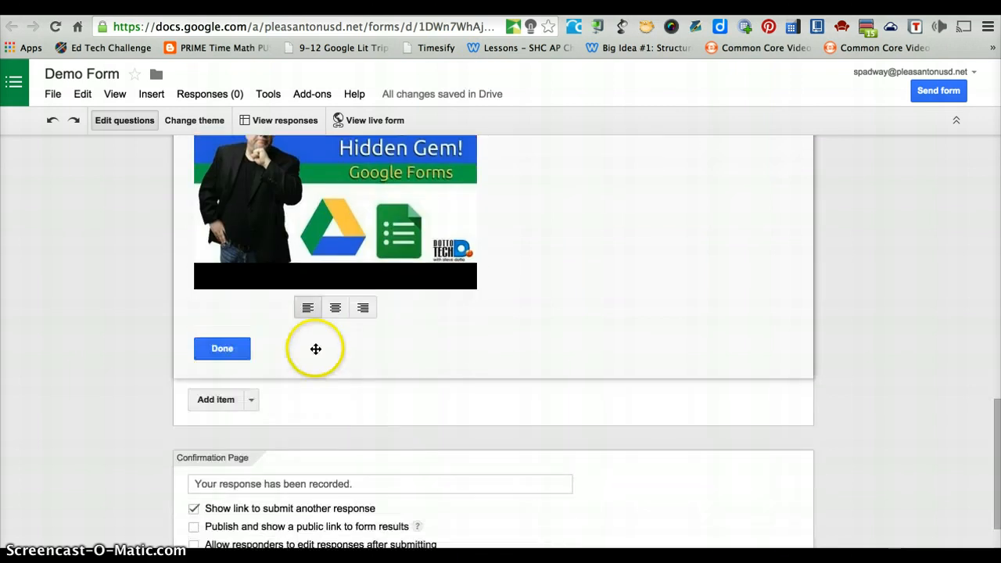
pyautogui.click(333, 313)
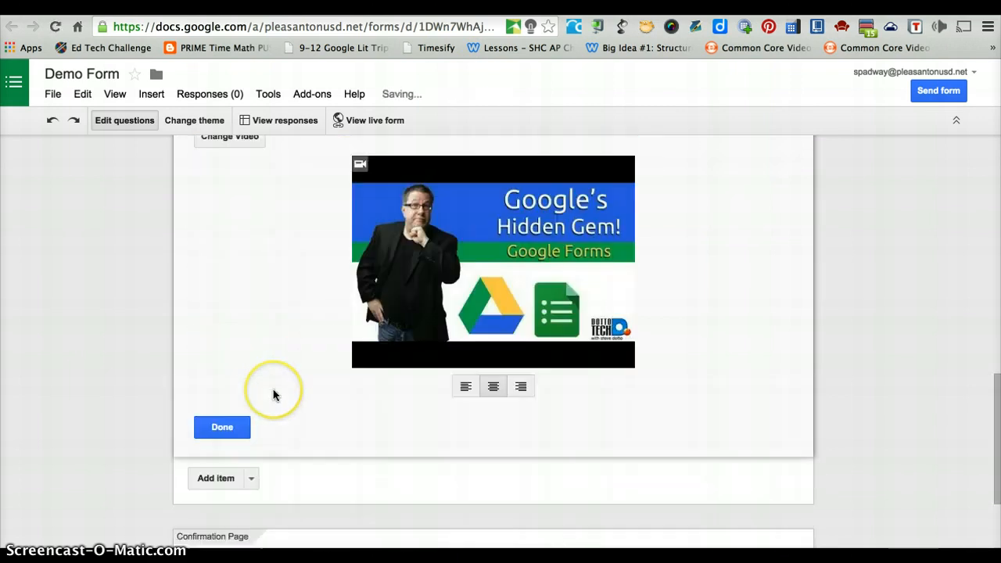
pyautogui.click(236, 430)
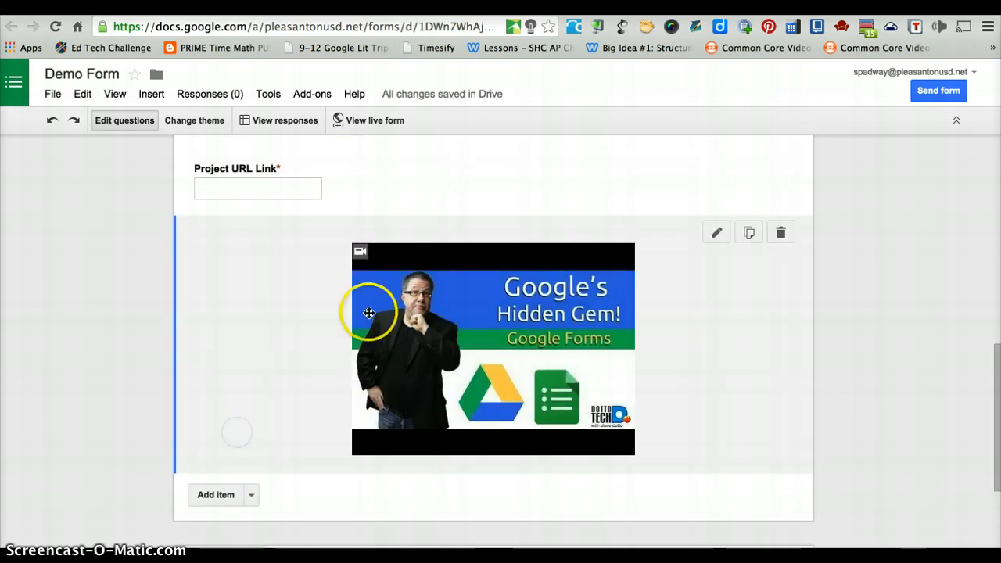
pyautogui.click(251, 396)
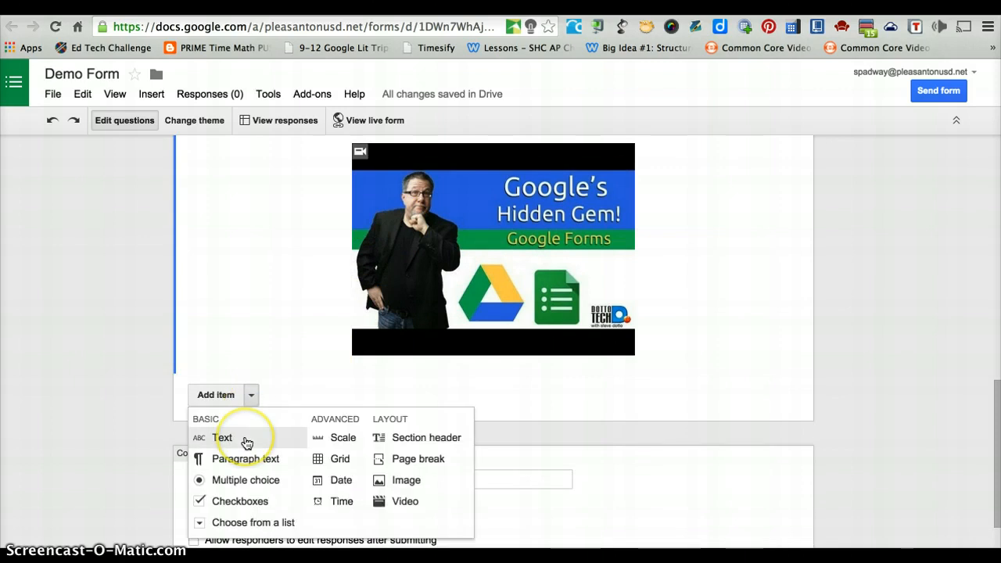
pyautogui.click(245, 459)
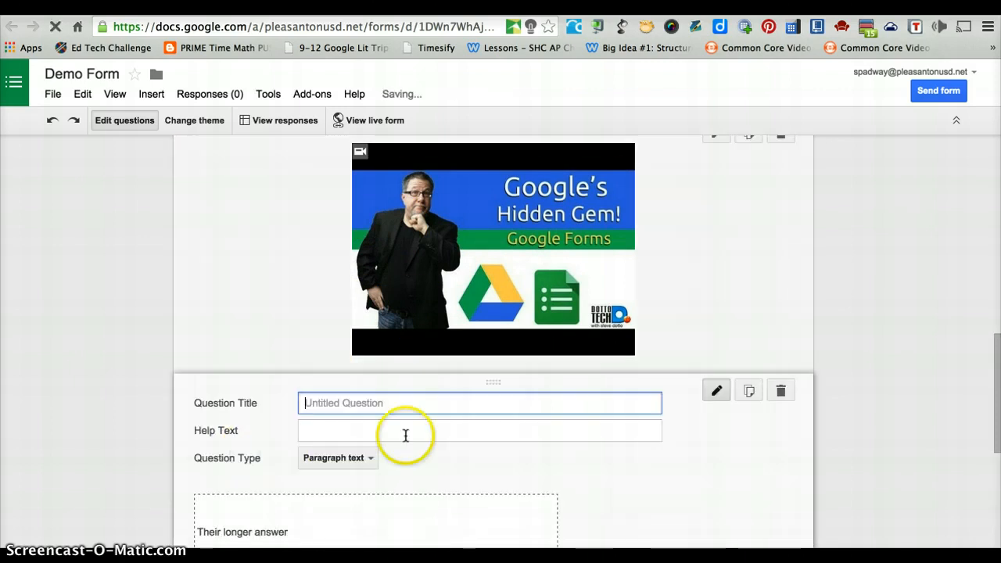
pyautogui.click(782, 393)
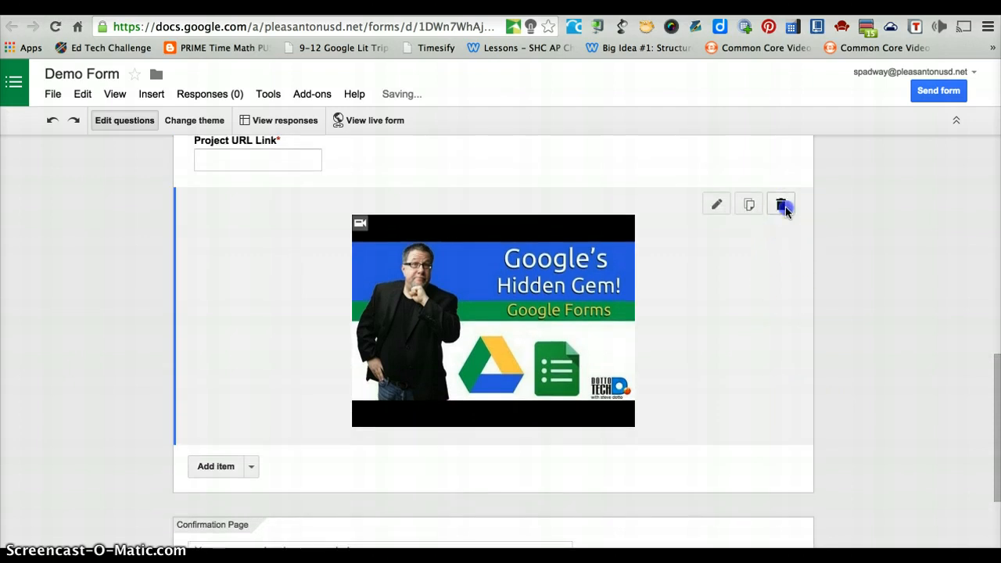
pyautogui.click(783, 206)
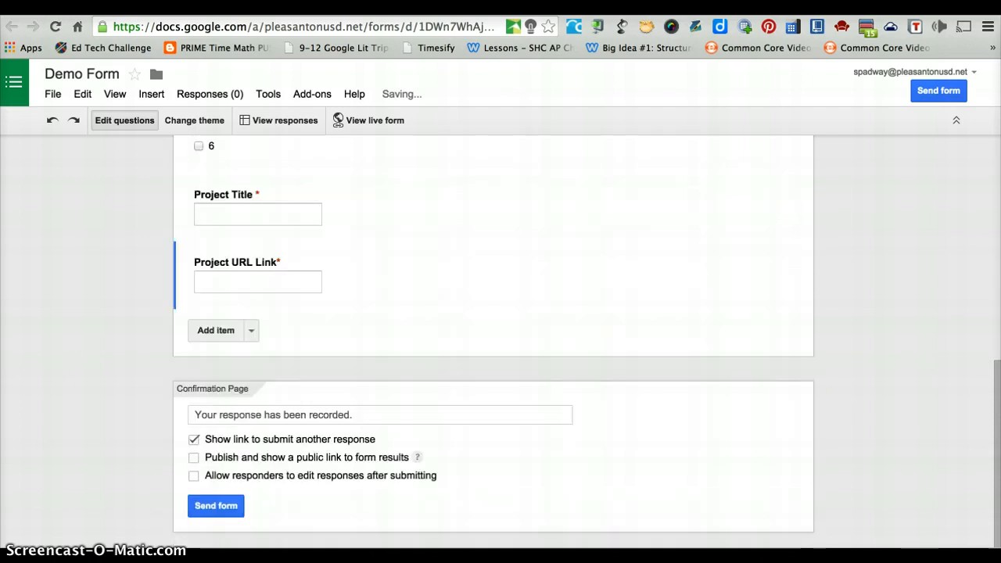
# - Apply the Beach Evening theme, giving the form its sunset volleyball-net banner
pyautogui.click(211, 123)
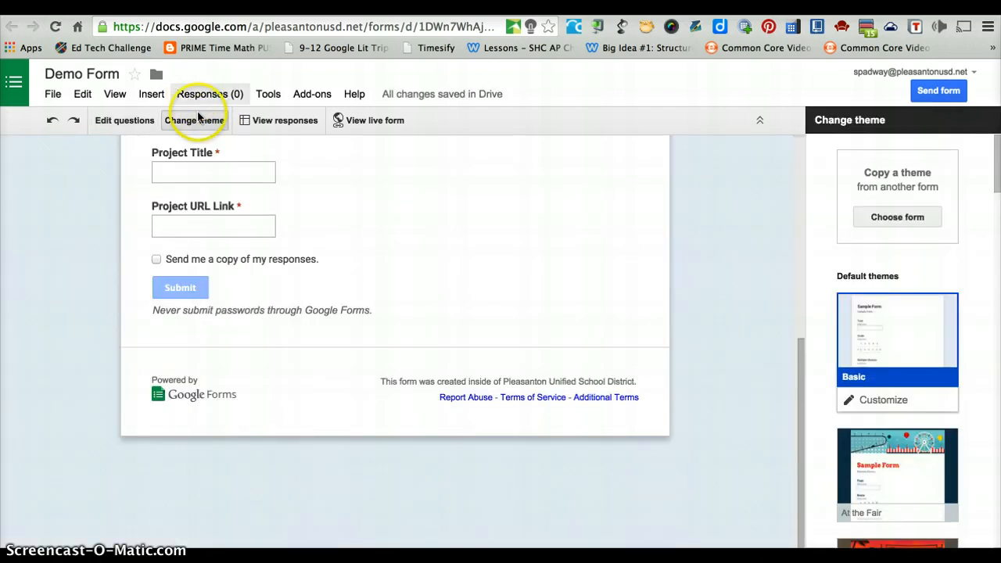
pyautogui.scroll(-10, 838, 321)
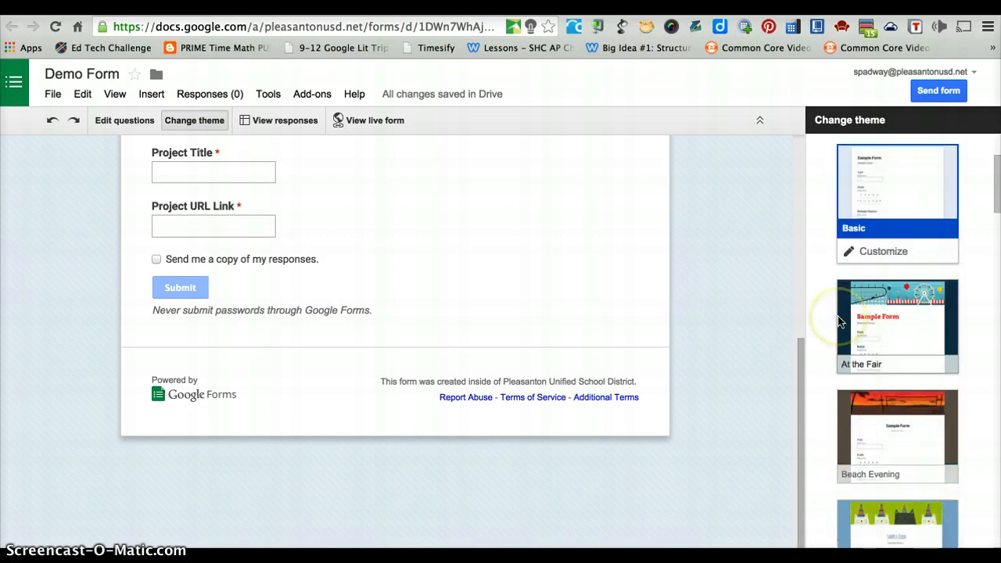
pyautogui.scroll(12, 838, 320)
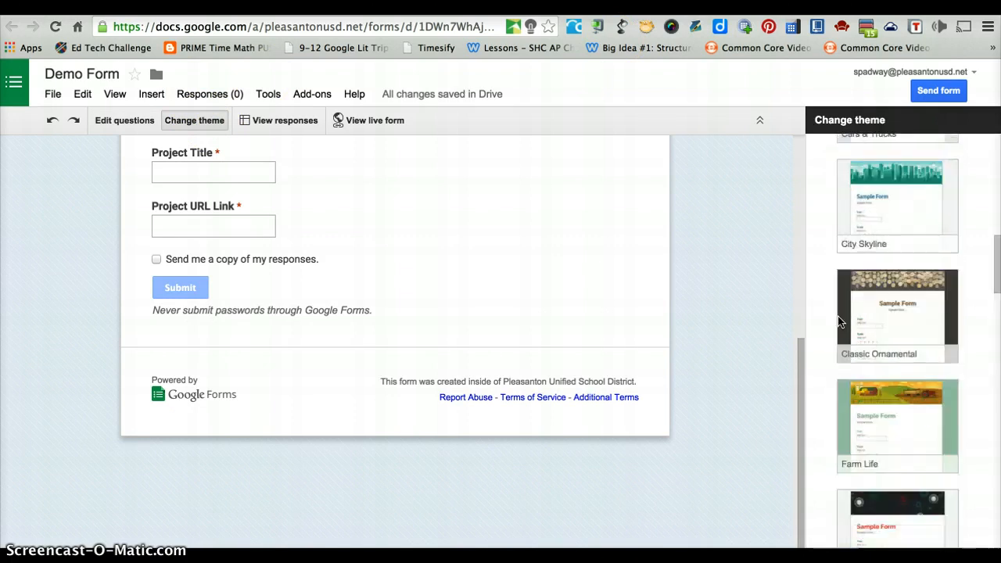
pyautogui.scroll(-1, 934, 486)
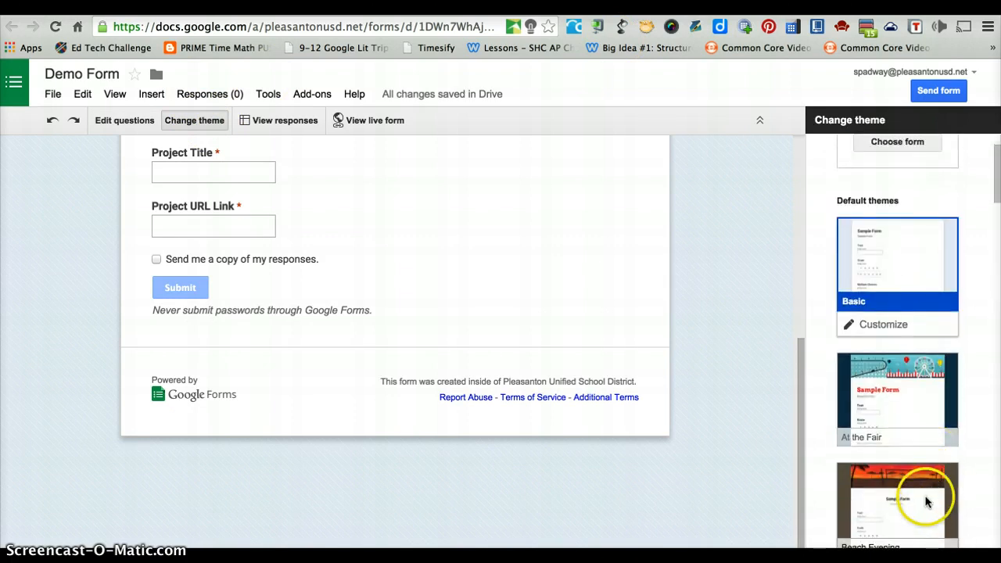
pyautogui.click(918, 503)
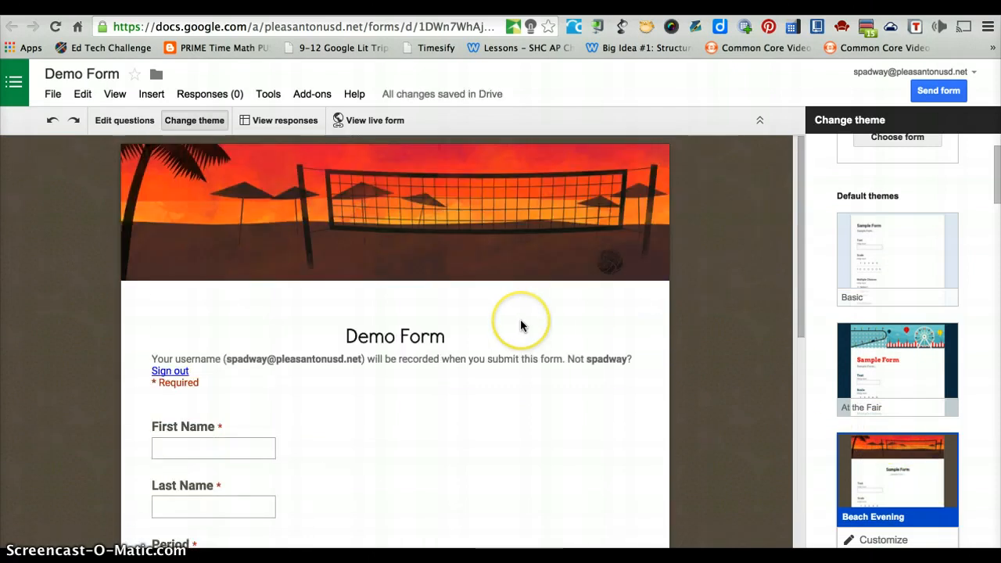
# - Open the live form and enter the respondent's first and last name
pyautogui.click(378, 125)
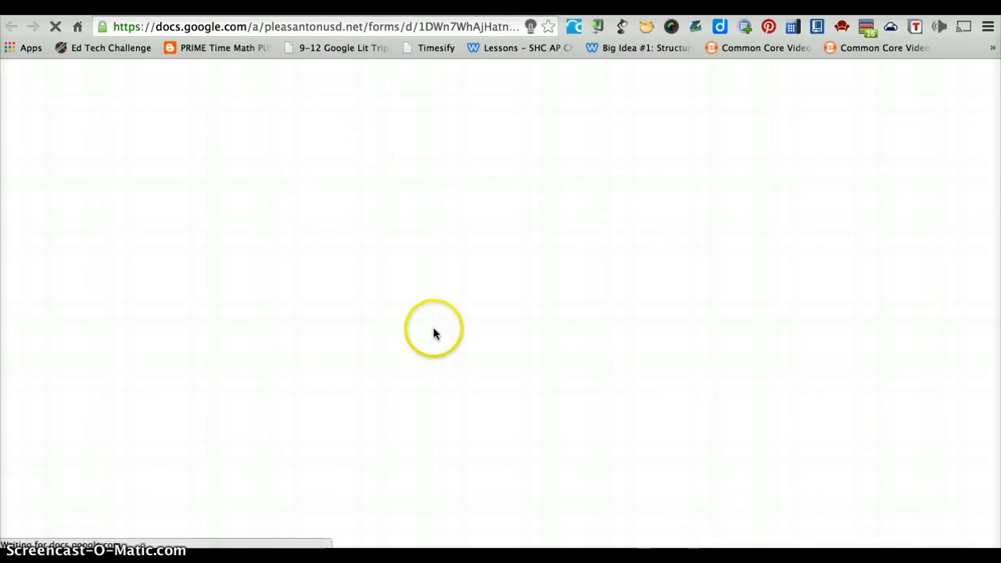
pyautogui.scroll(-5, 525, 364)
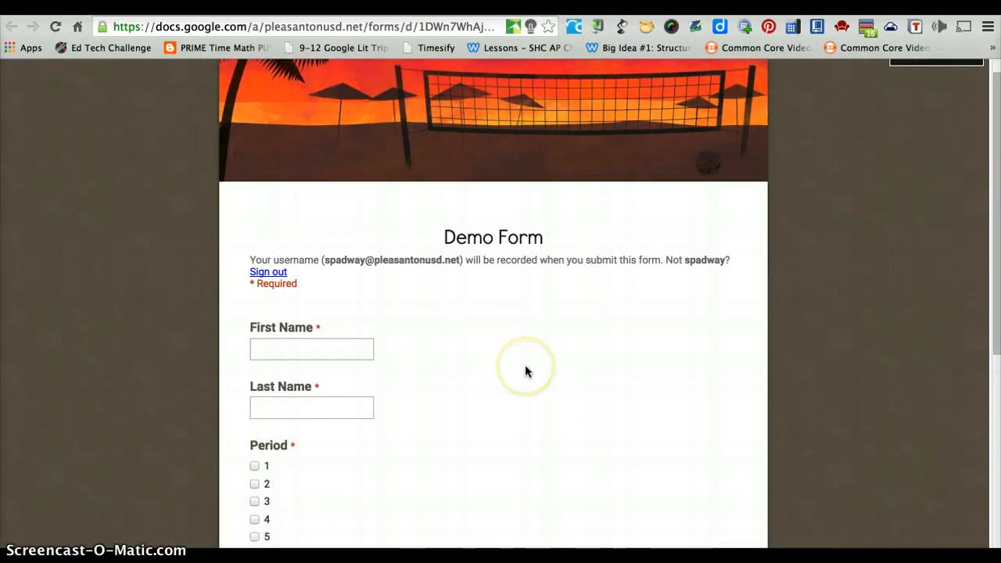
pyautogui.scroll(5, 516, 364)
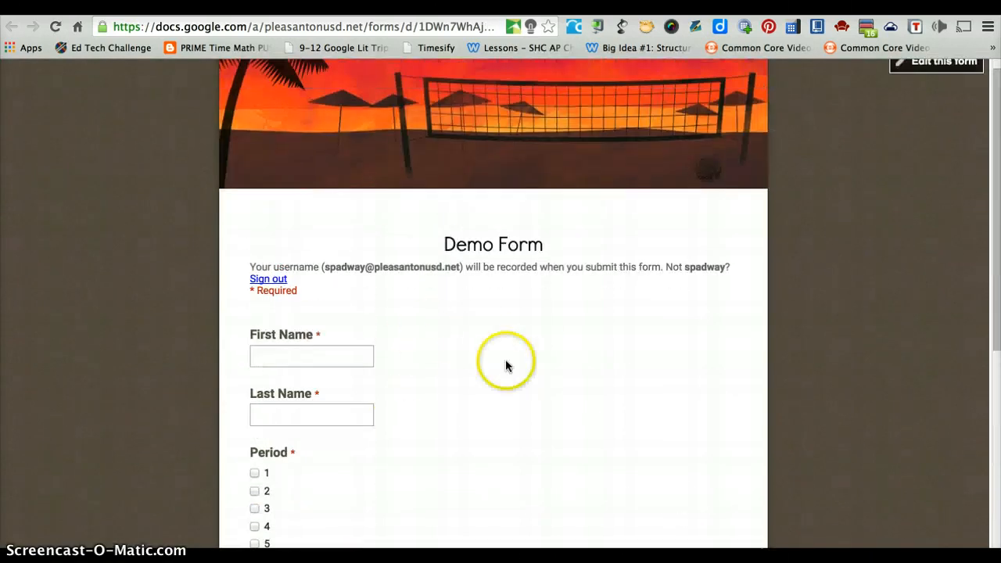
pyautogui.click(330, 356)
pyautogui.press('Tab')
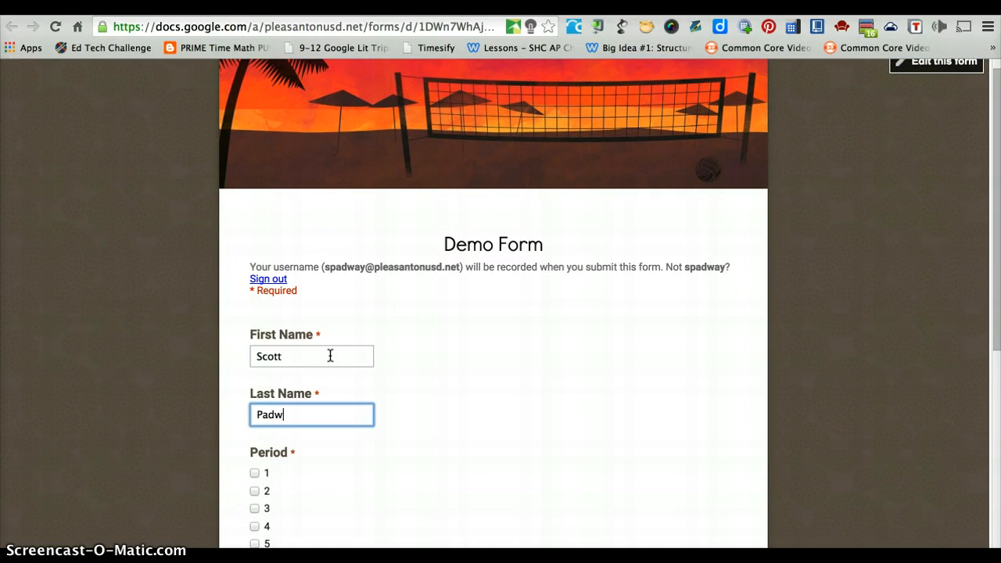
# - Tick Period 1 and move to the Project Title answer
pyautogui.click(255, 473)
pyautogui.scroll(-3, 255, 477)
pyautogui.click(273, 490)
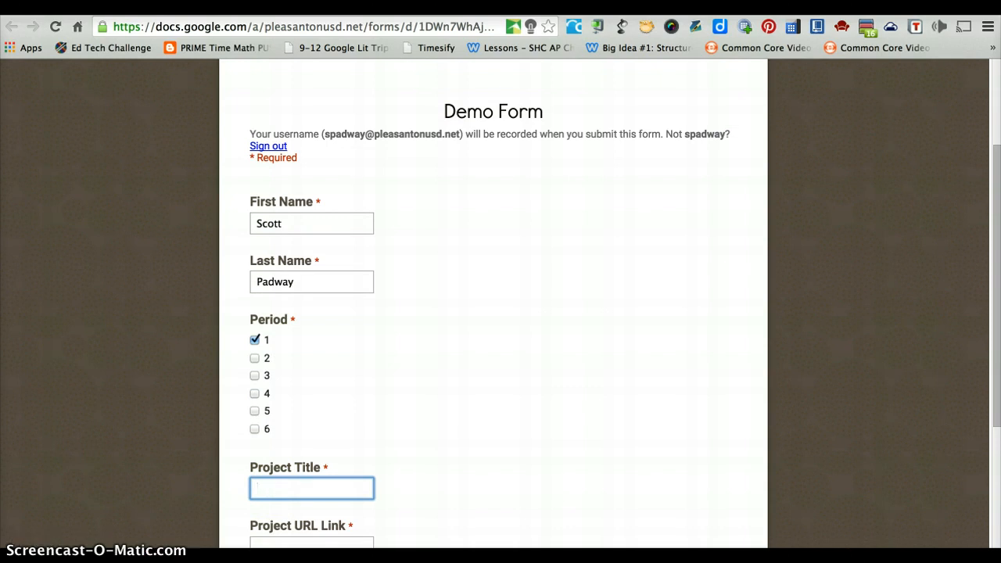
pyautogui.click(286, 490)
pyautogui.scroll(-1, 205, 472)
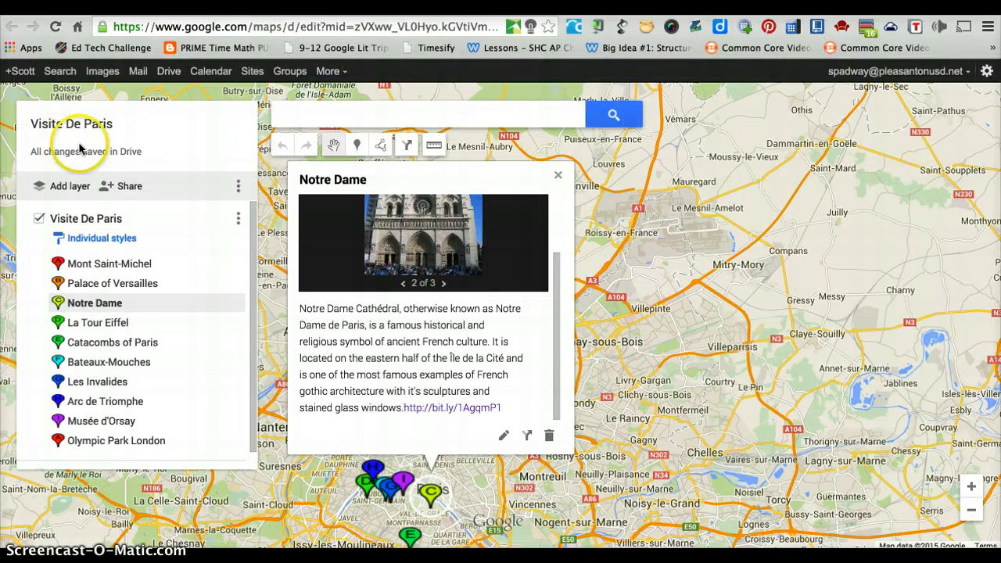
# - Keep the 'Visite De Paris' map name and get its public share link
pyautogui.click(120, 186)
pyautogui.click(353, 414)
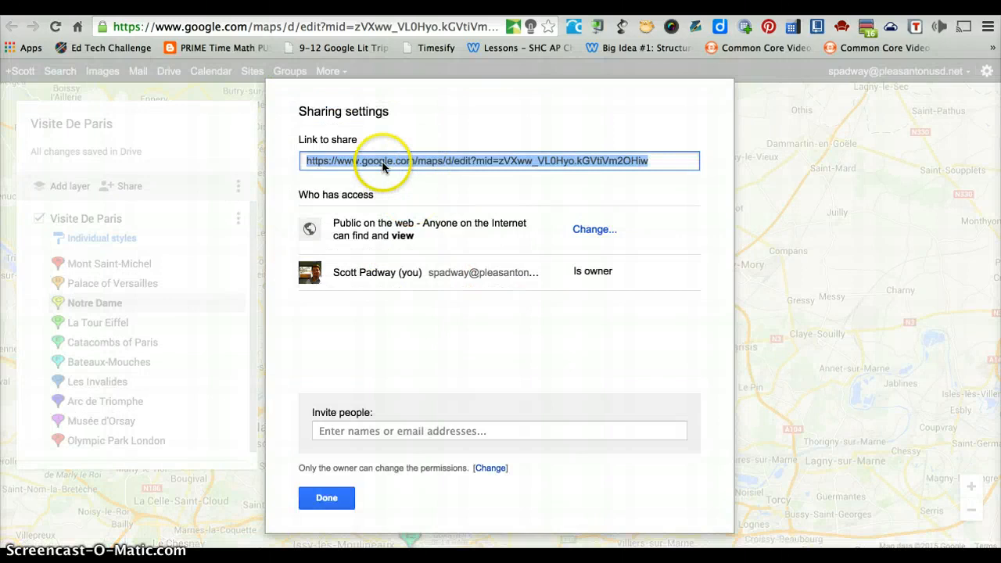
pyautogui.click(327, 497)
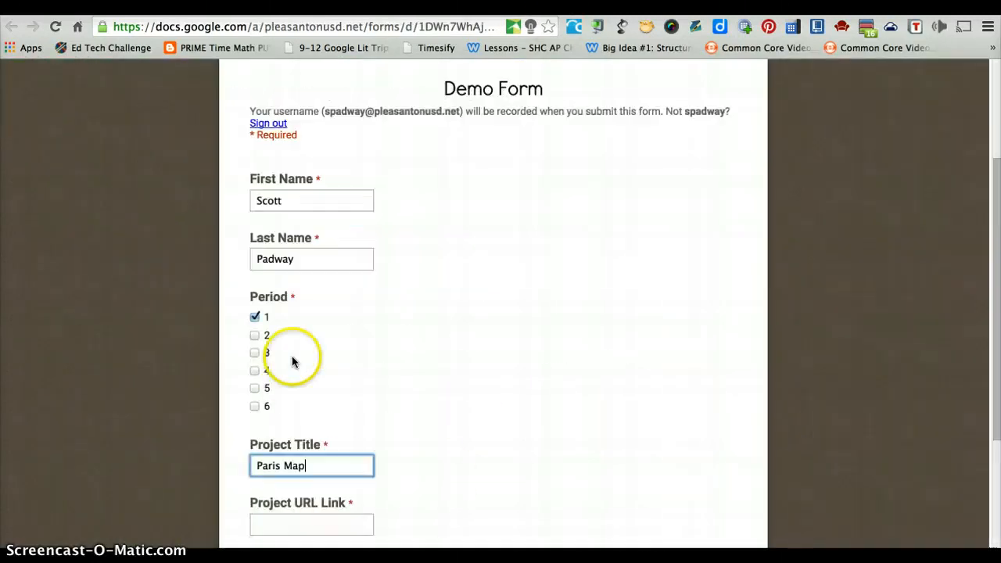
# - Paste the map's share link into Project URL Link, request a copy, and submit
pyautogui.scroll(-2, 290, 453)
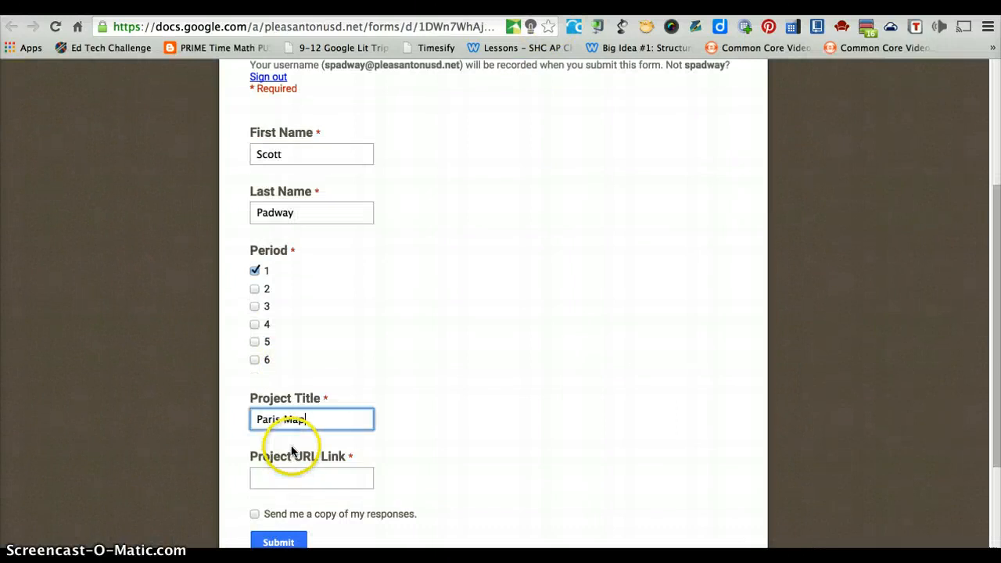
pyautogui.click(296, 473)
pyautogui.hotkey('ctrl', 'v')
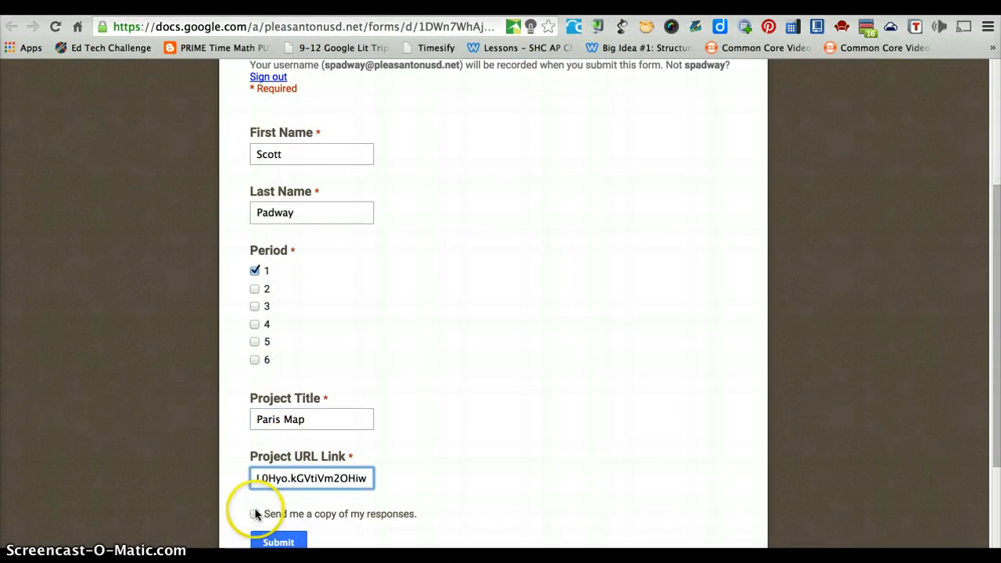
pyautogui.click(255, 514)
pyautogui.scroll(-3, 256, 512)
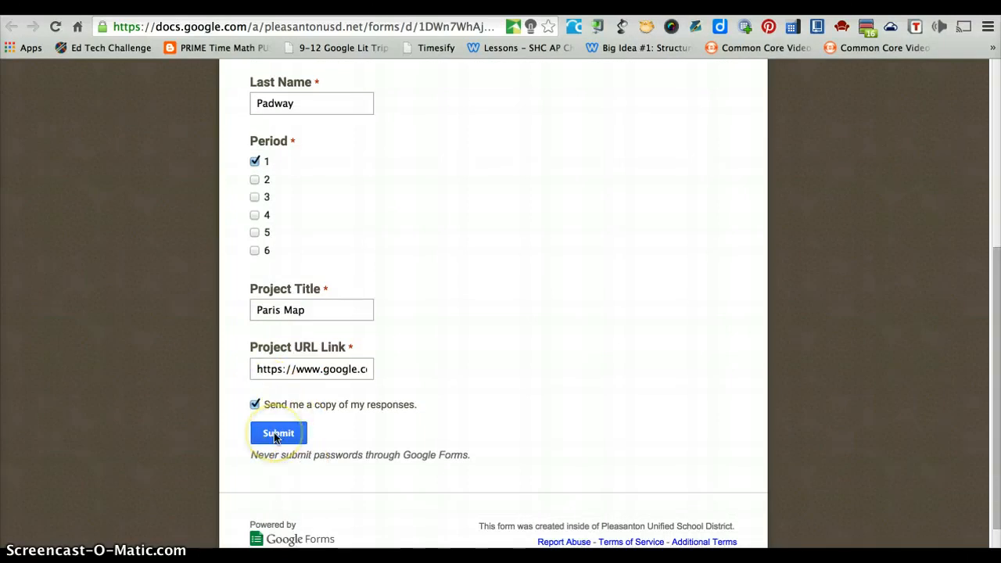
pyautogui.click(276, 434)
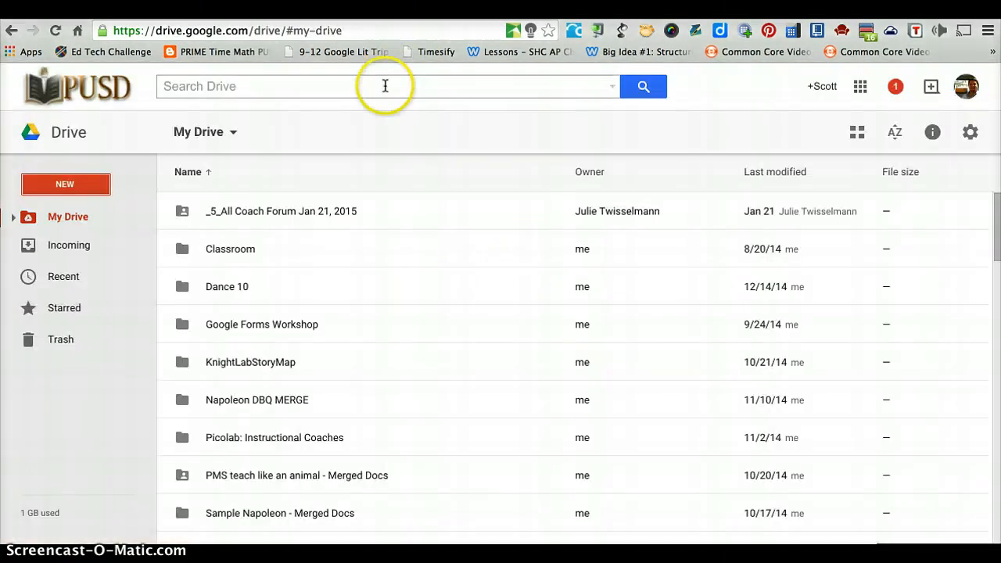
# - Search Drive for 'Demo' and open the Demo Form (Responses) spreadsheet from the suggestions
pyautogui.click(384, 86)
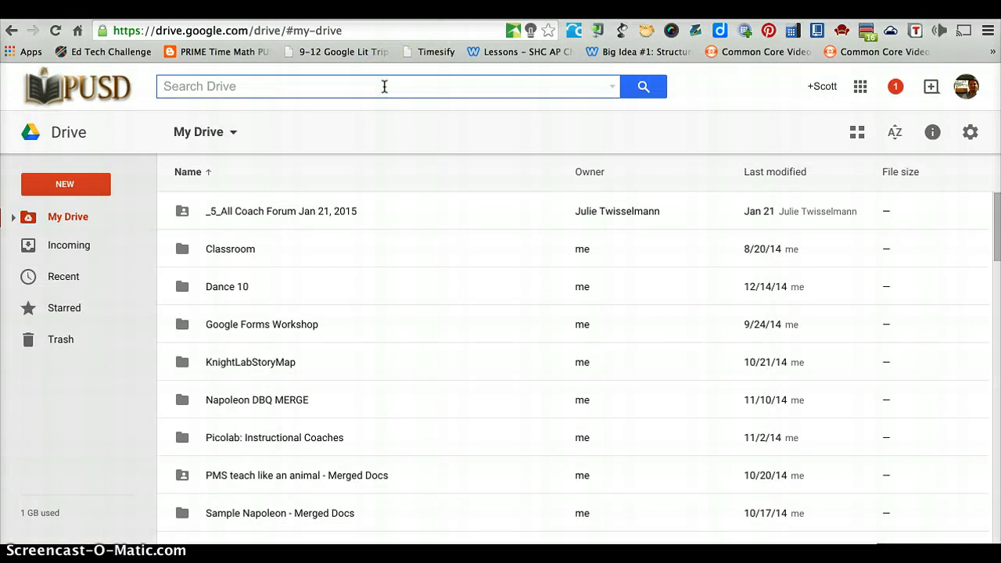
pyautogui.write('Demo')
pyautogui.press('Down')
pyautogui.press('Down')
pyautogui.press('Down')
pyautogui.press('Down')
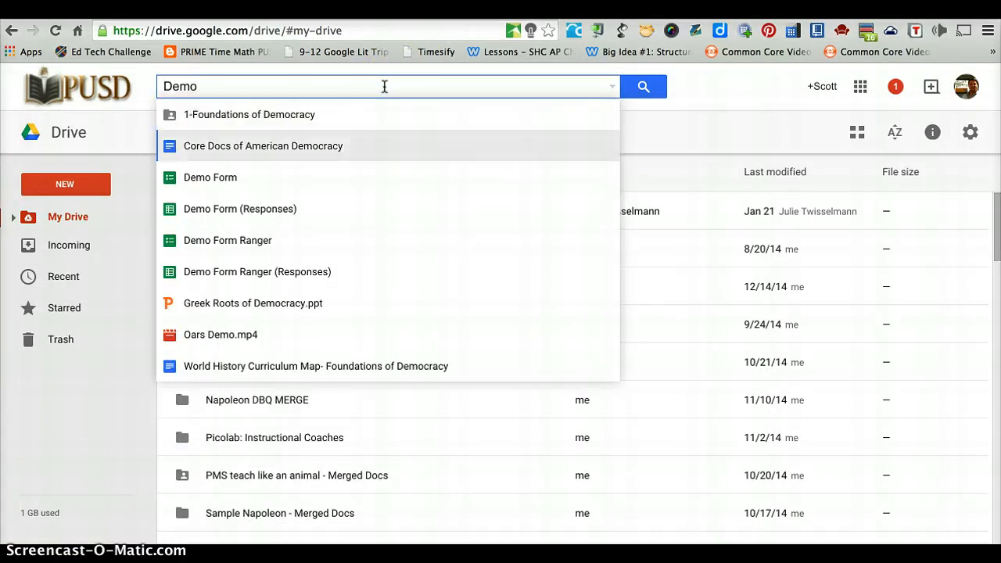
pyautogui.click(359, 211)
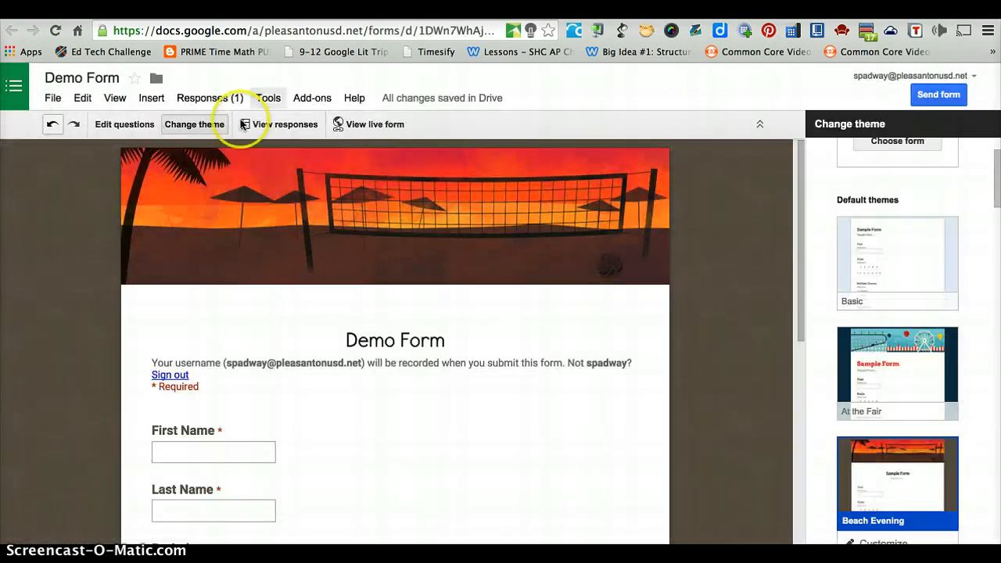
# - View the recorded test response and open the Paris map link from cell G2
pyautogui.click(288, 126)
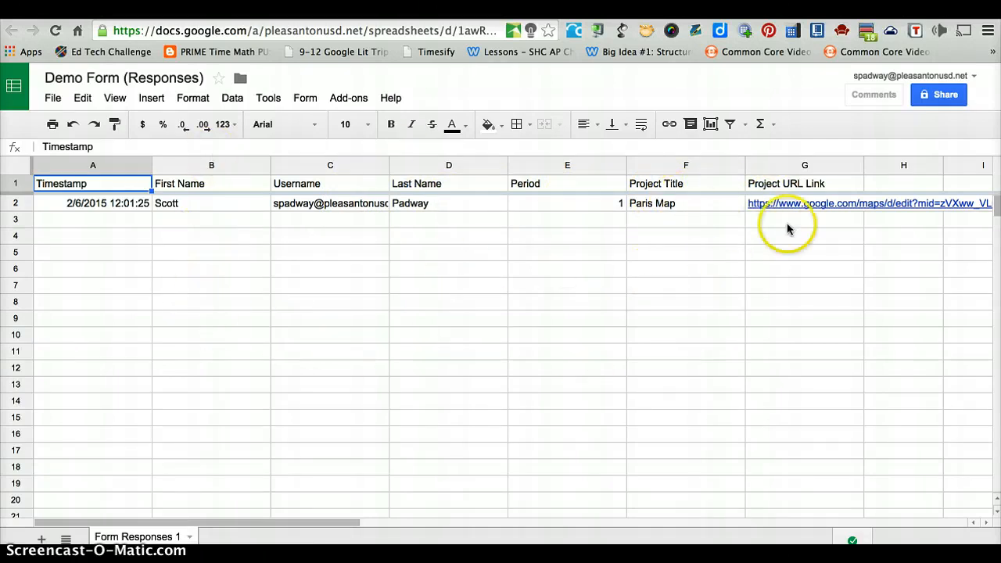
pyautogui.click(817, 205)
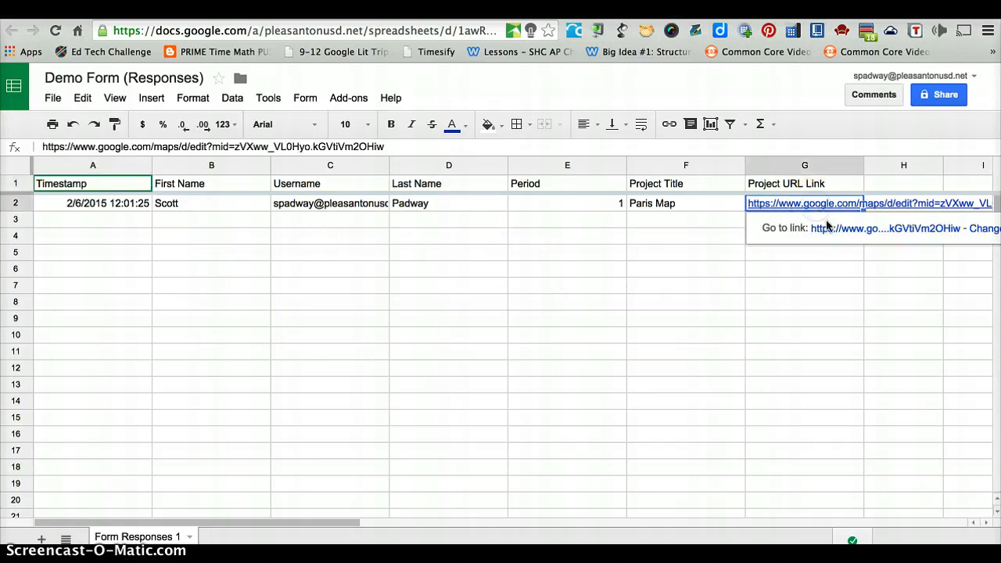
pyautogui.click(846, 230)
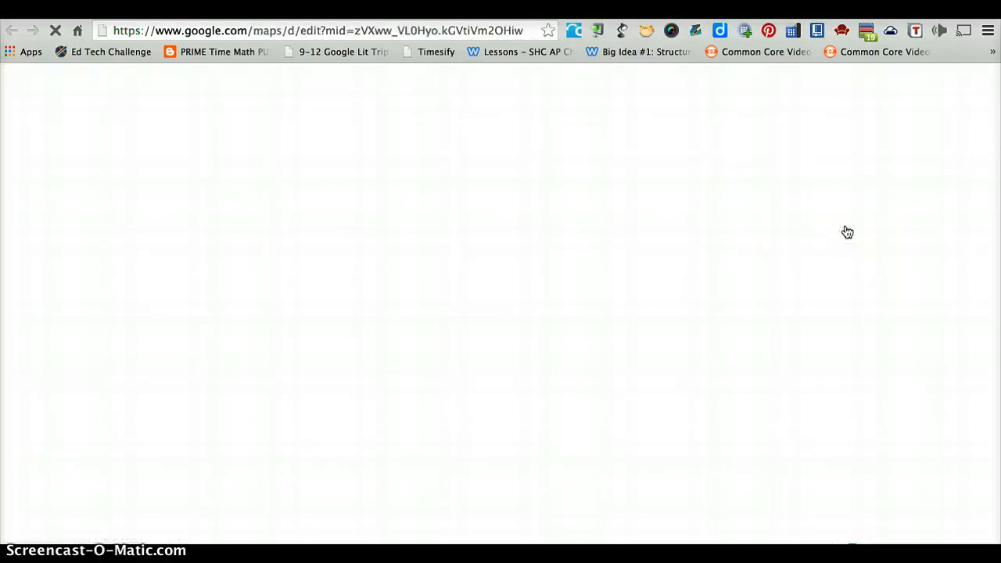